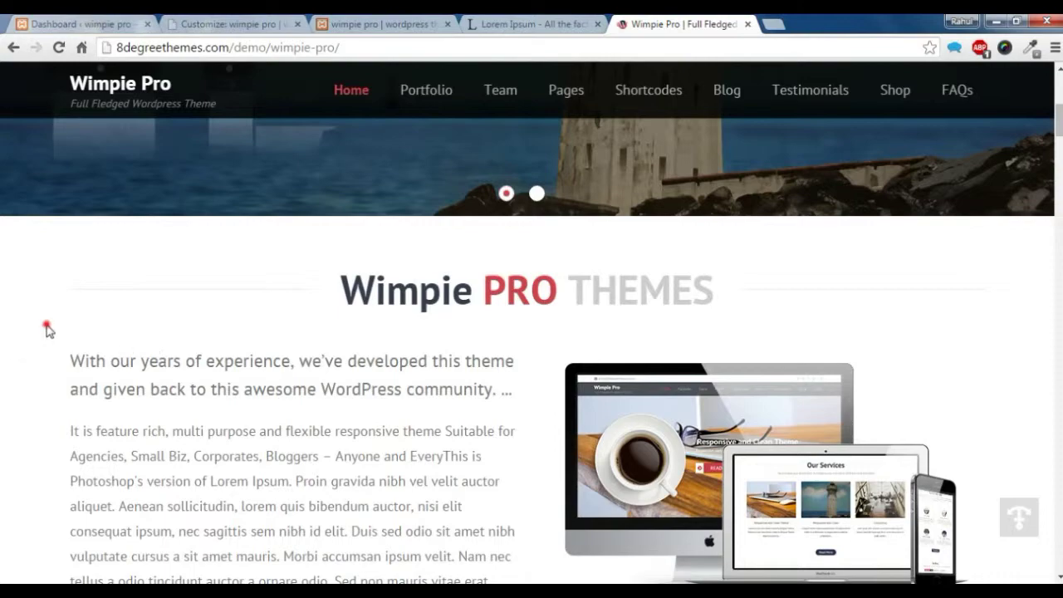
Go to the WordPress dashboard and bring up the All Posts list.
scroll(47, 327, down, 9)
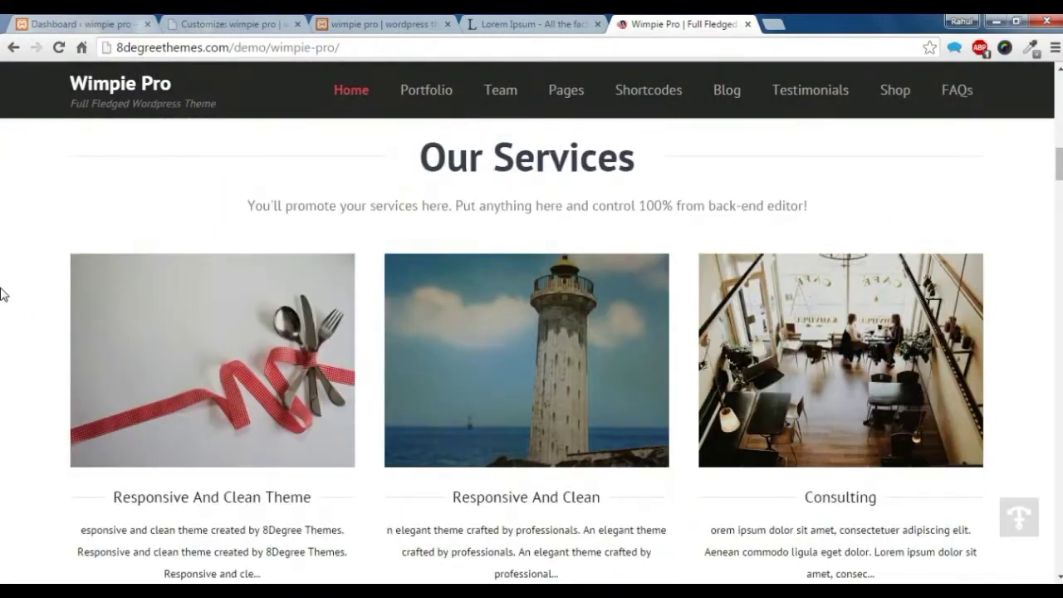
click(2, 293)
scroll(5, 298, down, 5)
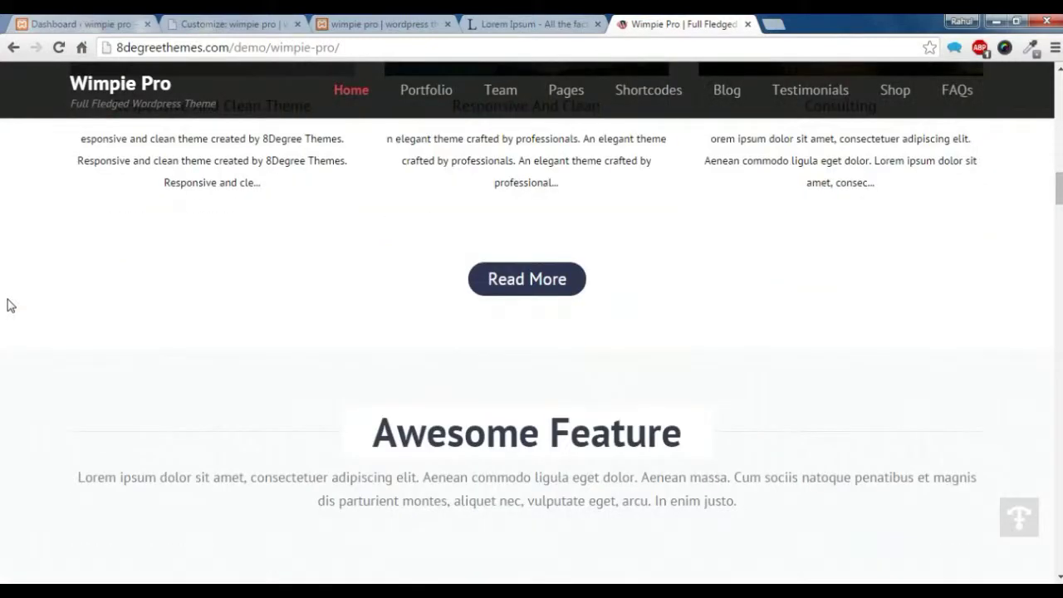
scroll(17, 309, down, 2)
click(21, 308)
scroll(22, 316, down, 2)
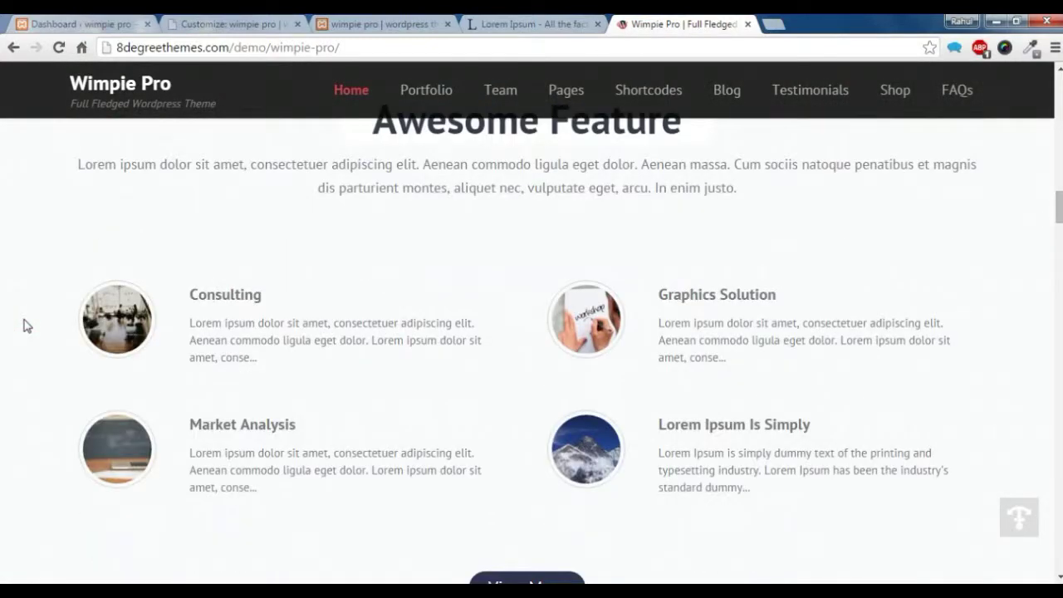
scroll(25, 325, down, 2)
scroll(27, 325, up, 6)
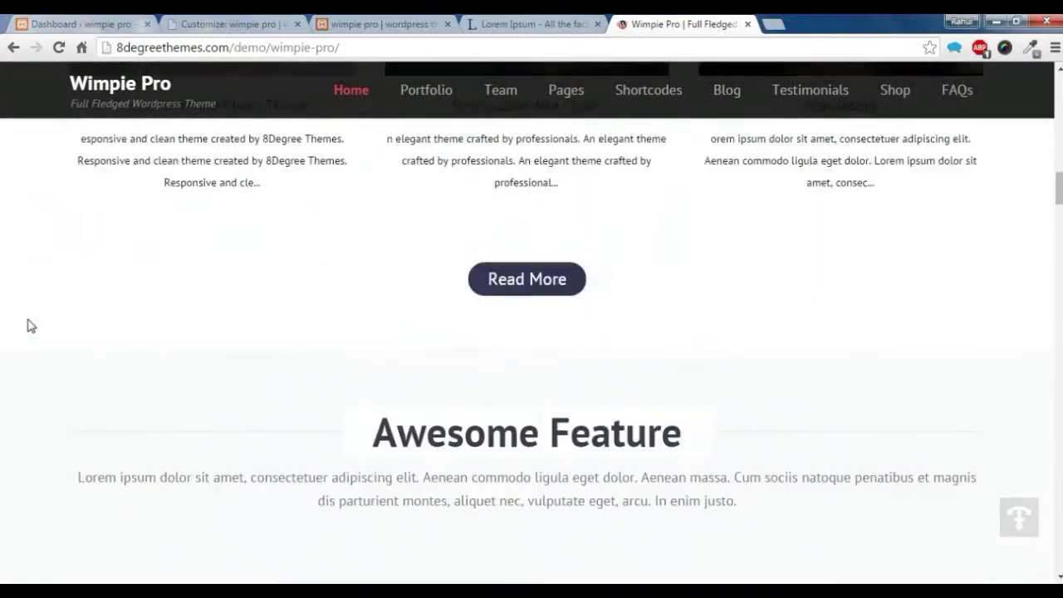
click(54, 23)
mouse_move(112, 210)
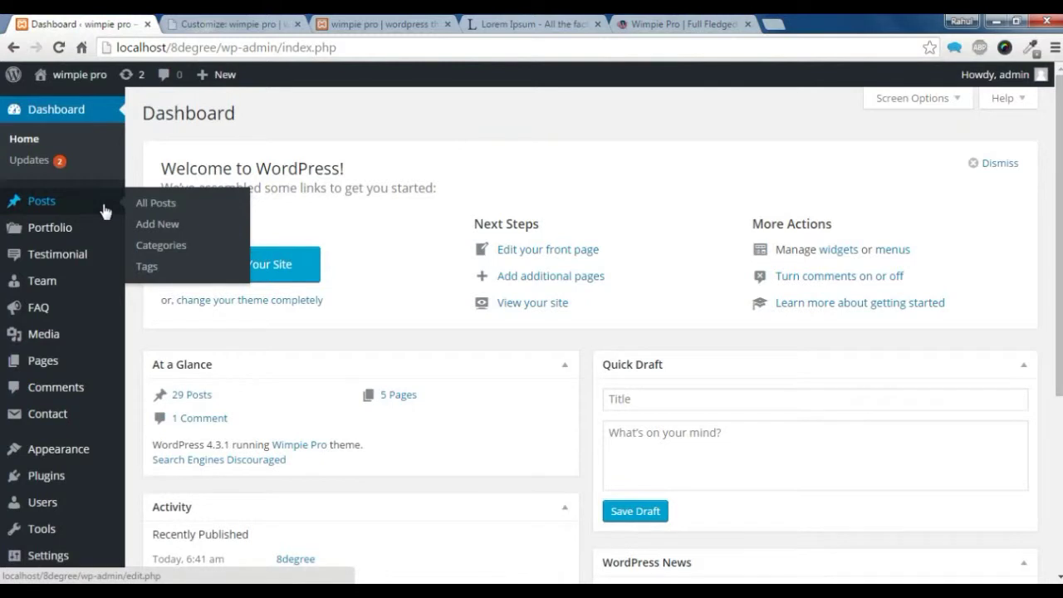
click(153, 208)
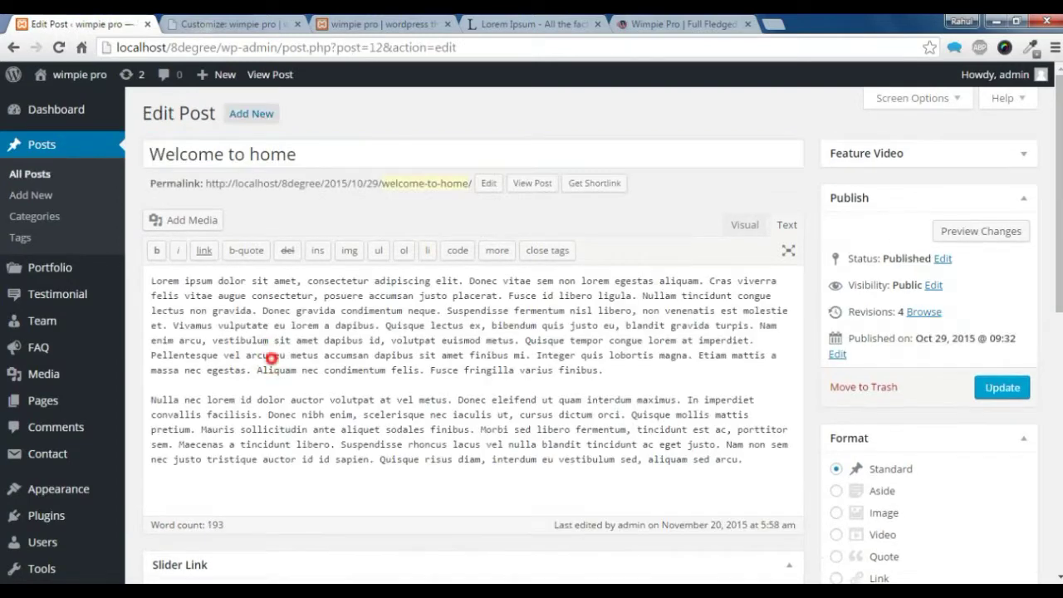
Set the iMac desk photo port1.jpg as the featured image of 'Welcome to home'.
click(283, 353)
scroll(286, 353, down, 2)
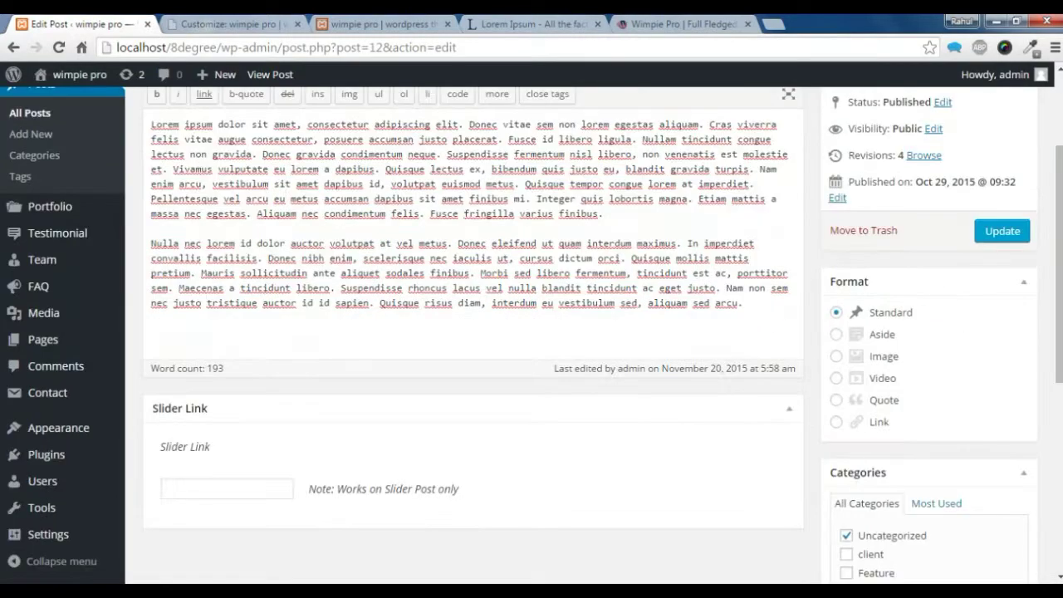
scroll(286, 353, up, 2)
scroll(286, 354, down, 6)
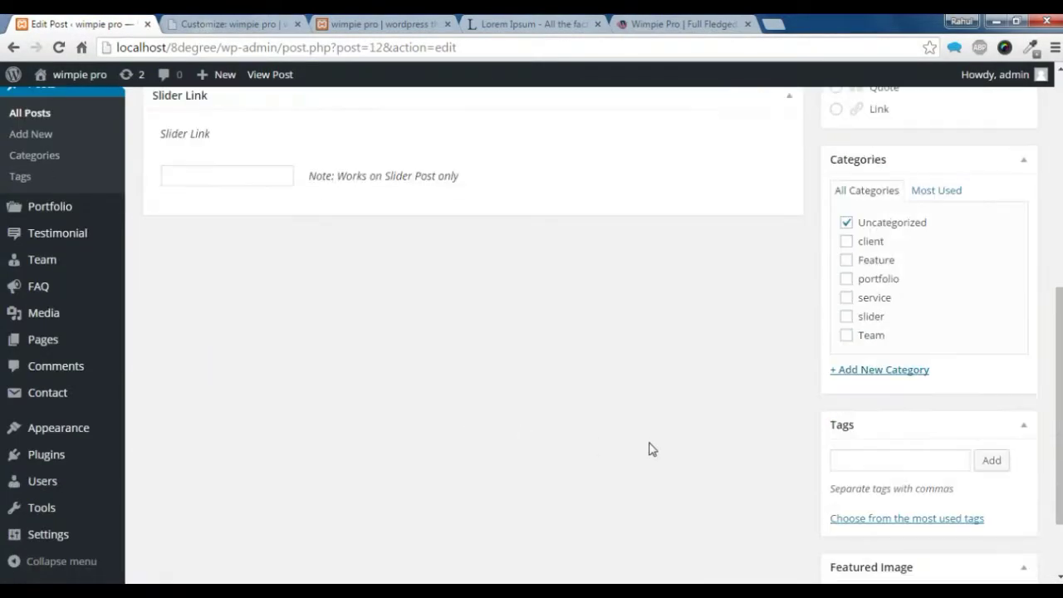
scroll(774, 410, down, 2)
click(844, 501)
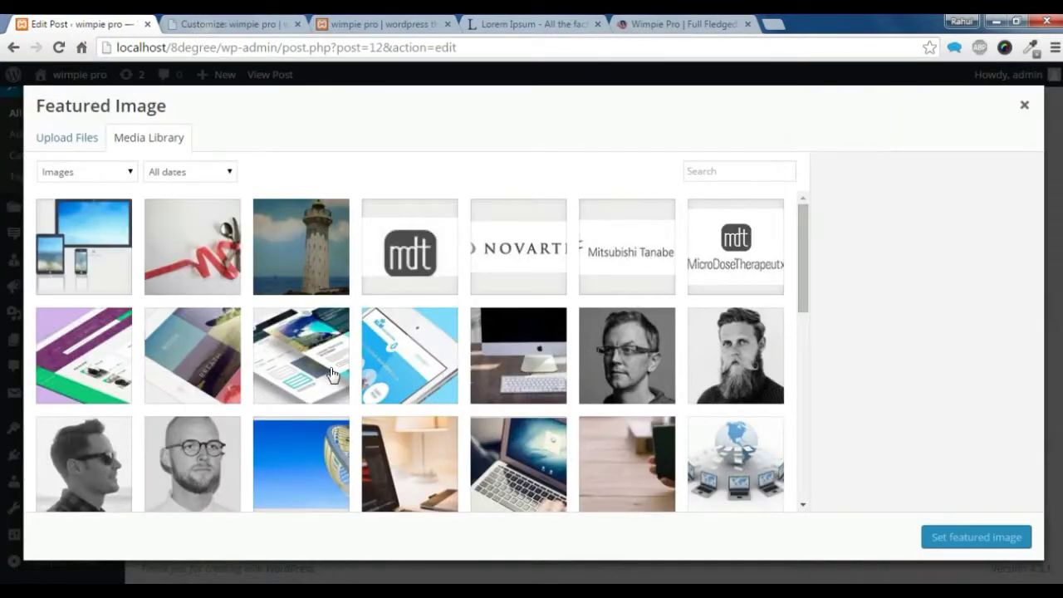
scroll(331, 374, down, 1)
click(498, 285)
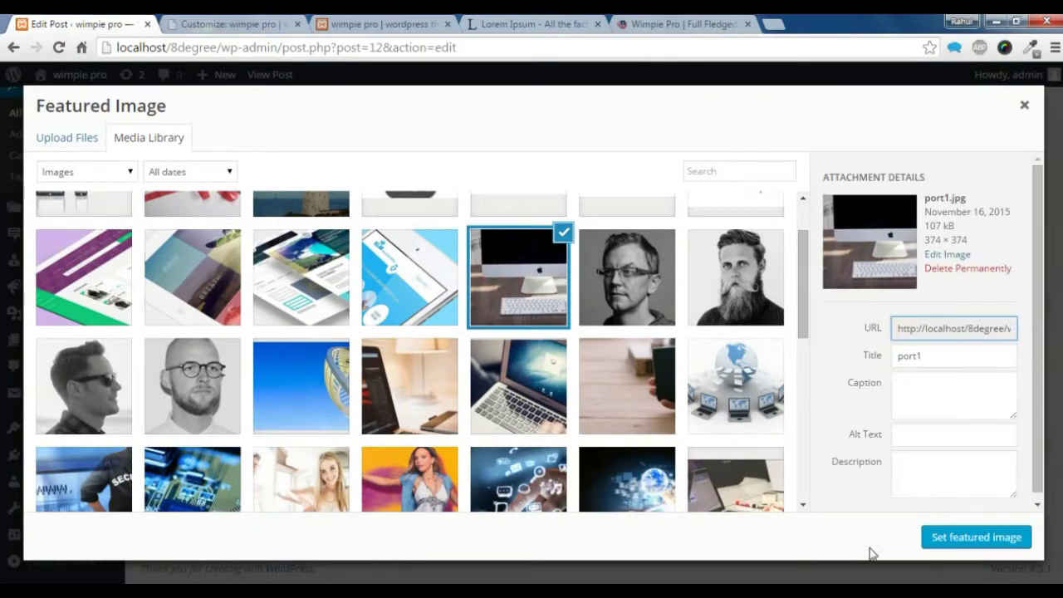
click(972, 537)
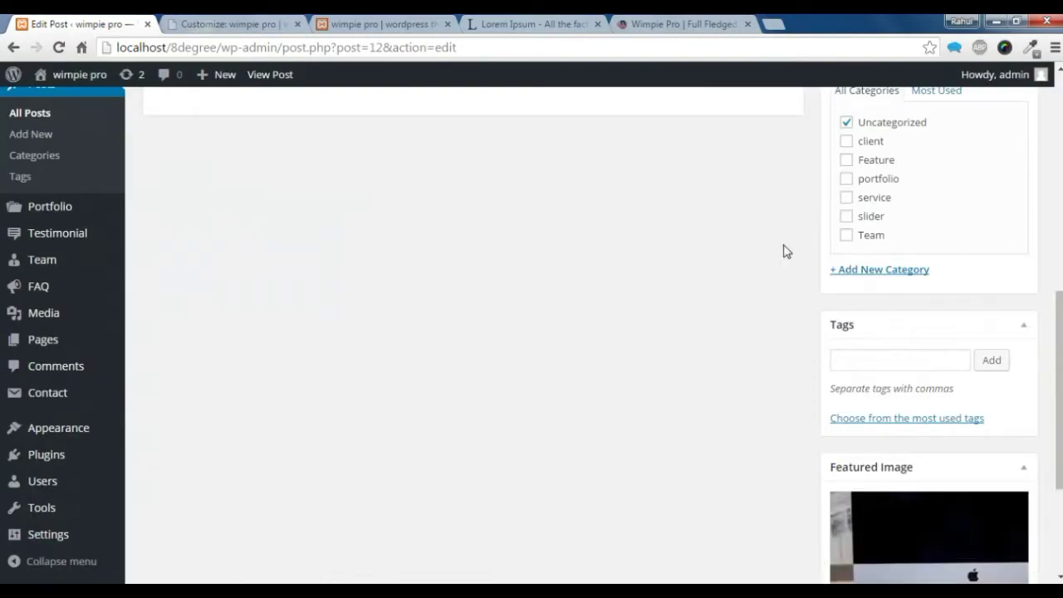
Update the 'Welcome to home' post to save the featured image.
scroll(798, 250, up, 2)
scroll(810, 251, up, 5)
click(1006, 366)
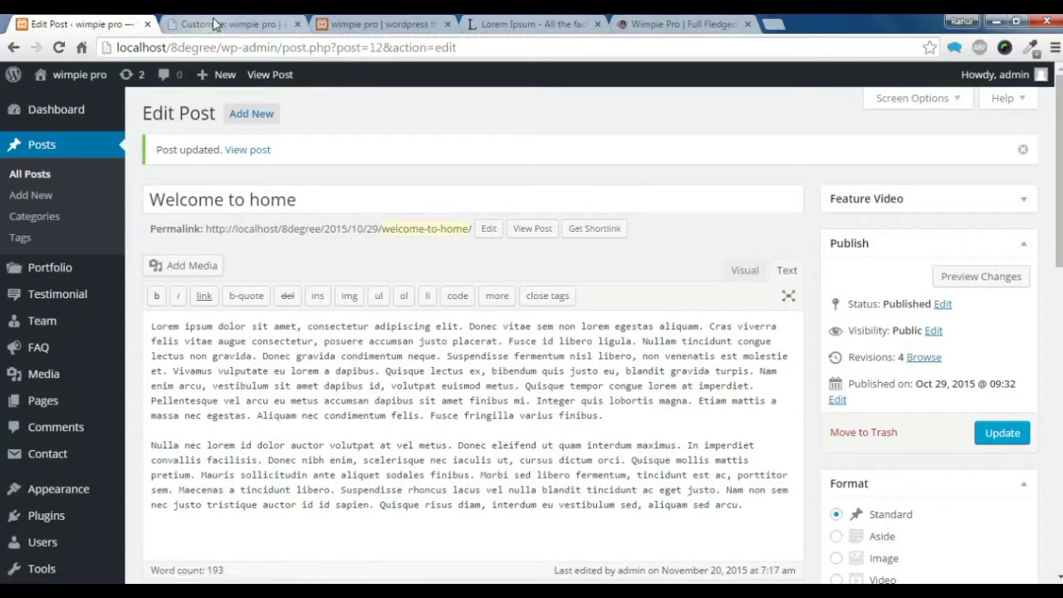
Reach the About Section under Homepage Settings in the Customizer.
click(218, 24)
click(15, 127)
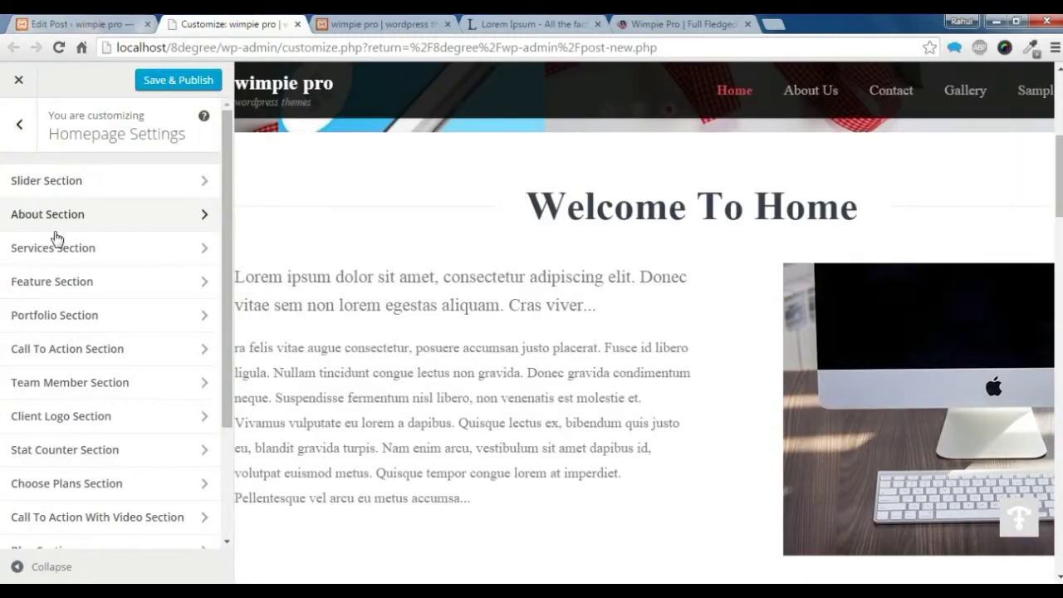
click(19, 124)
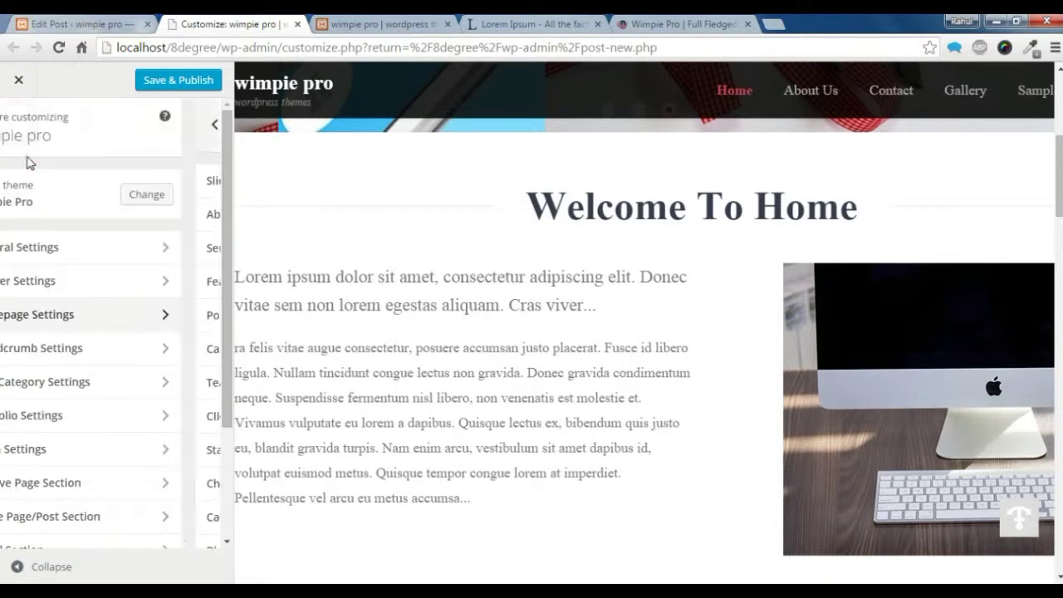
click(75, 321)
click(36, 218)
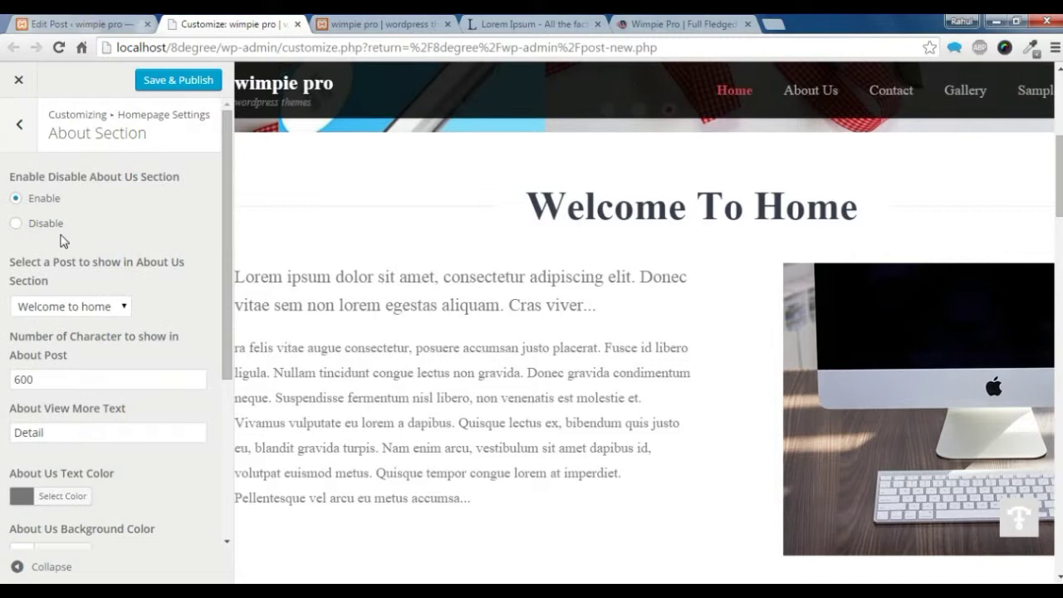
Keep About enabled on 'Welcome to home', showing 500 characters with 'Details' read-more text.
click(57, 208)
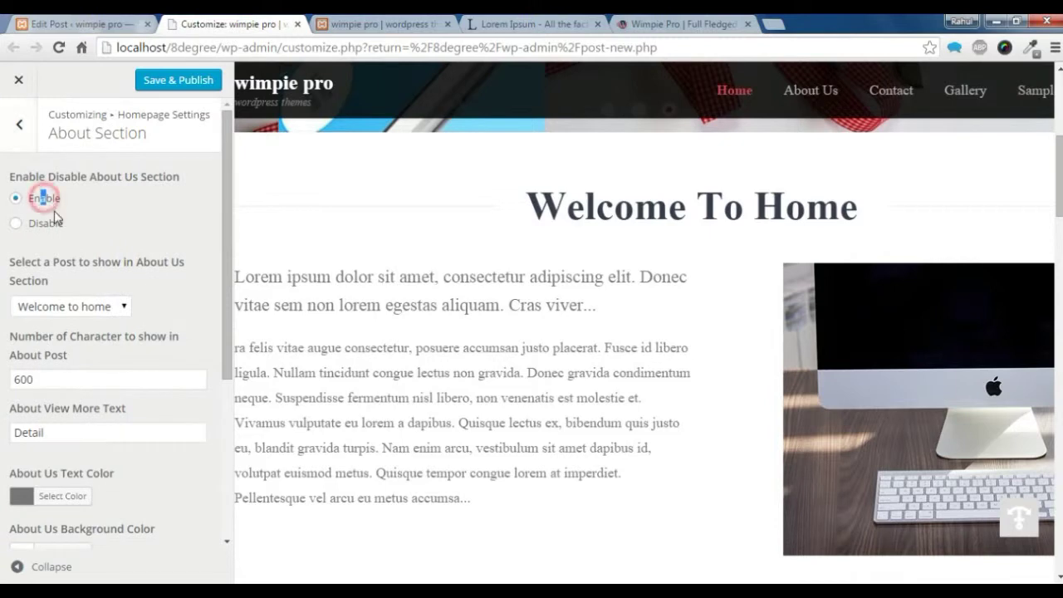
scroll(129, 241, down, 1)
click(117, 236)
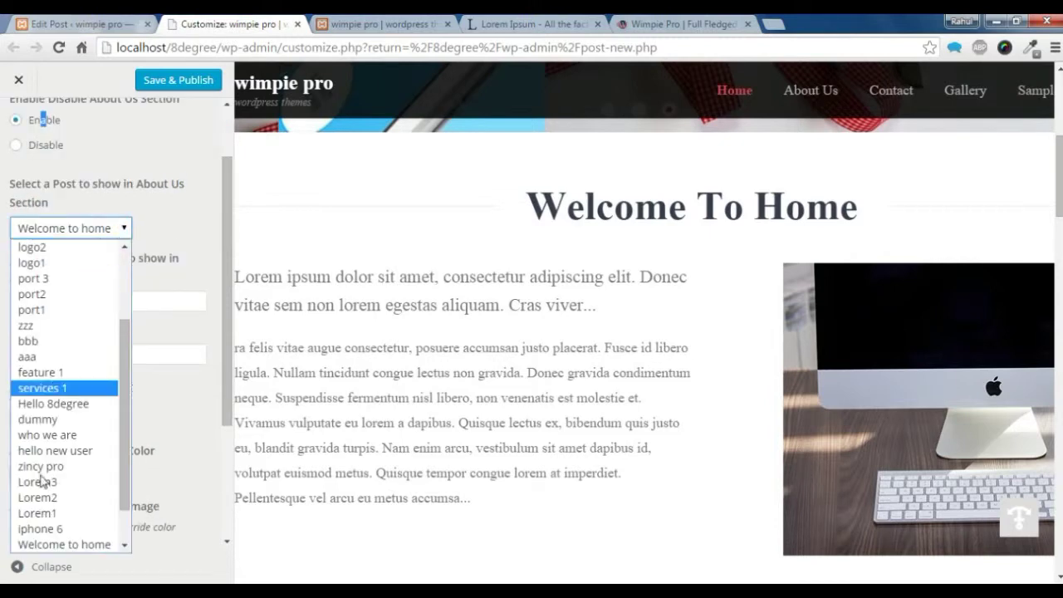
click(52, 544)
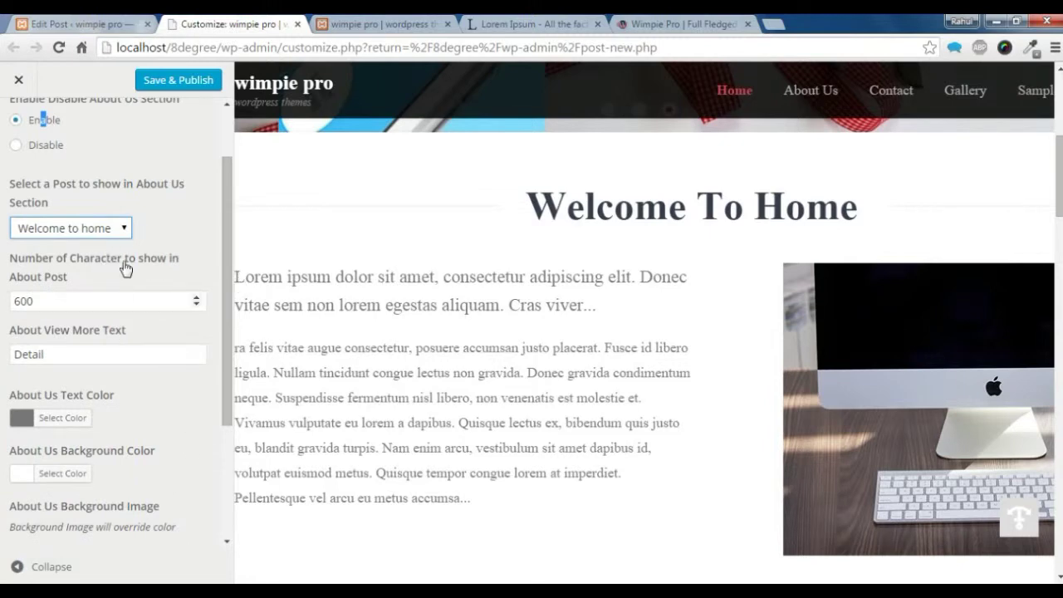
click(83, 303)
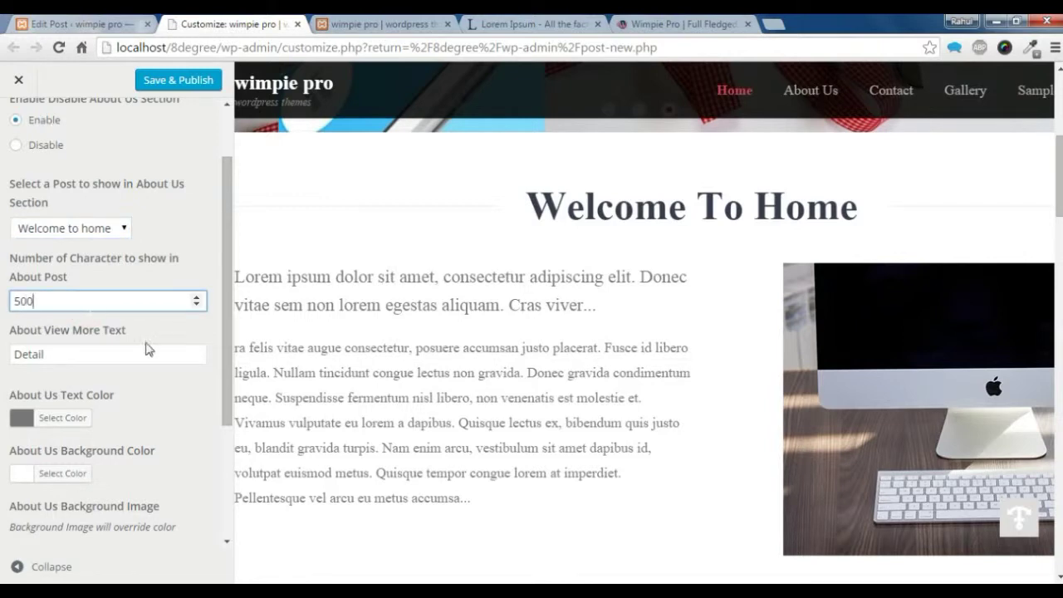
click(109, 357)
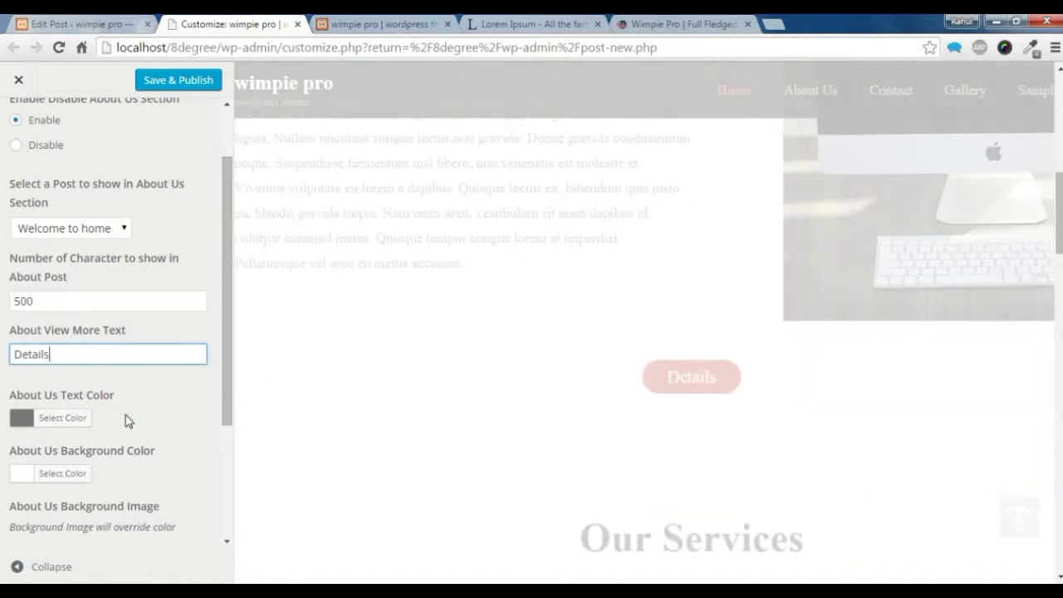
Try the night-sky tent photo as the About background, then remove it.
scroll(178, 432, down, 2)
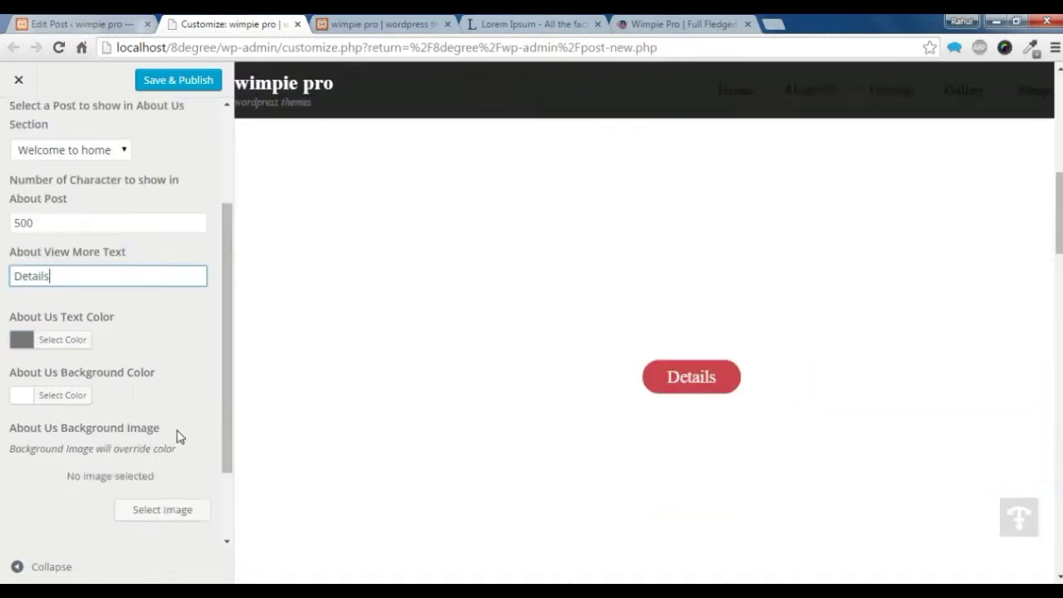
click(154, 407)
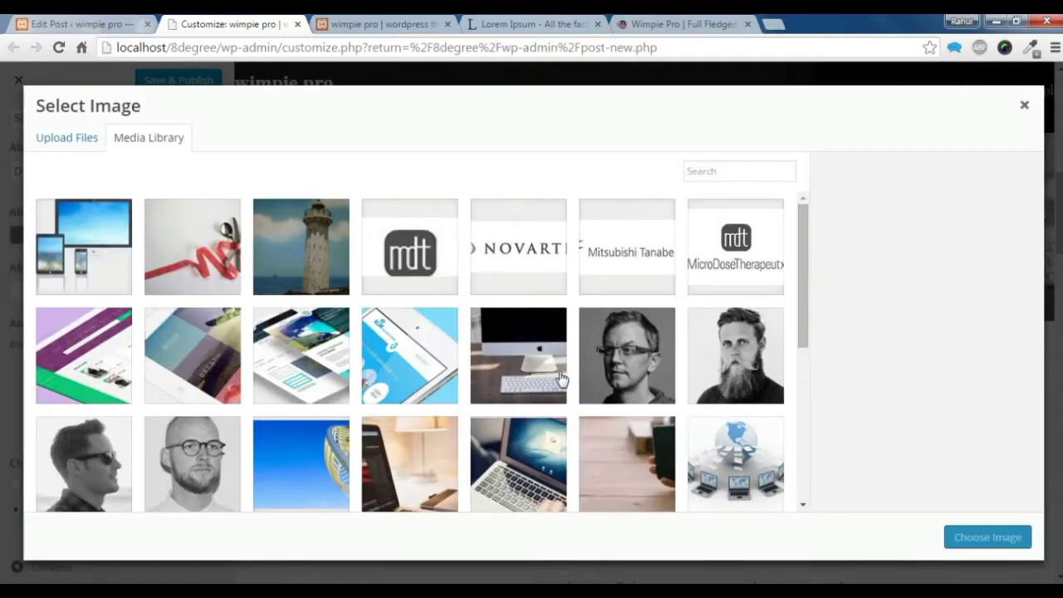
scroll(495, 369, down, 5)
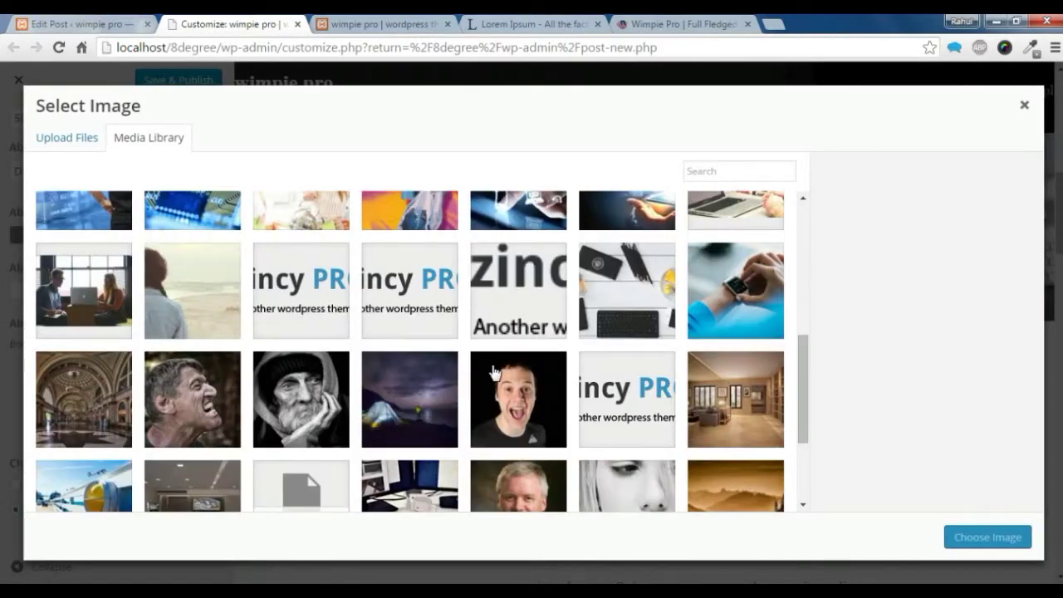
click(432, 387)
click(1009, 538)
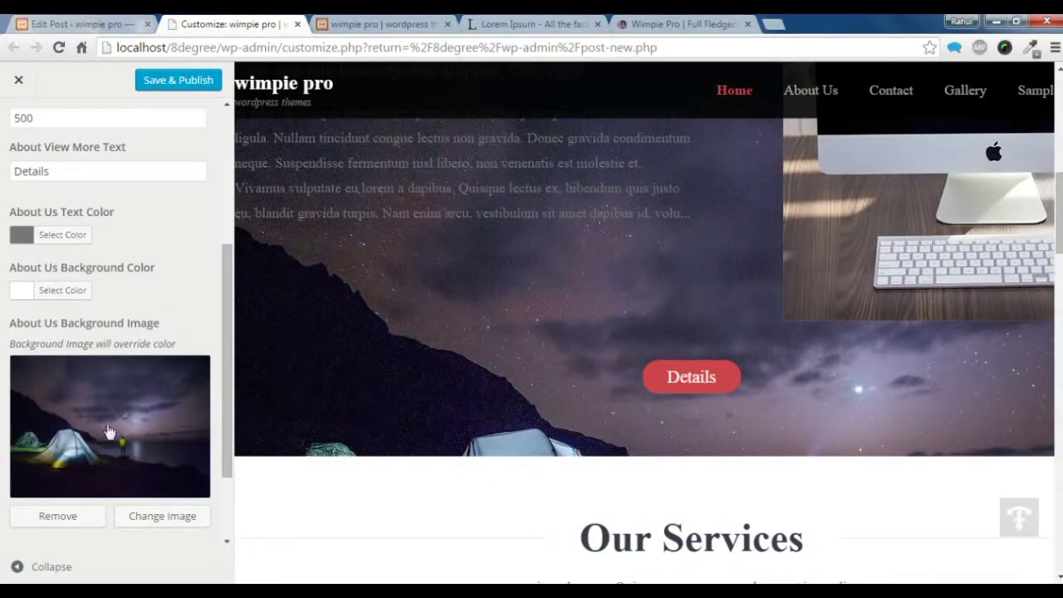
scroll(407, 382, up, 3)
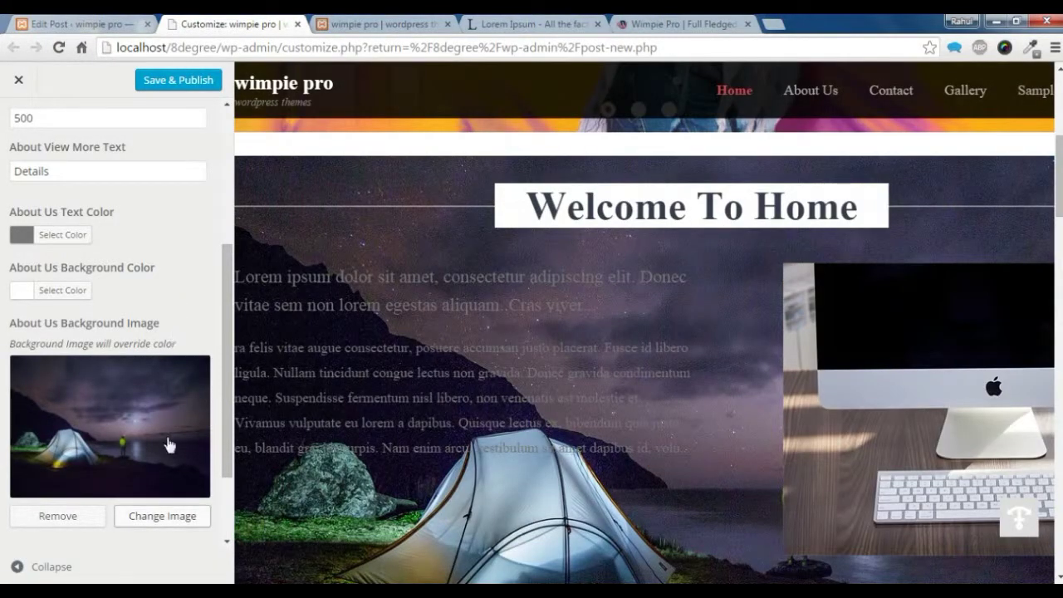
click(58, 516)
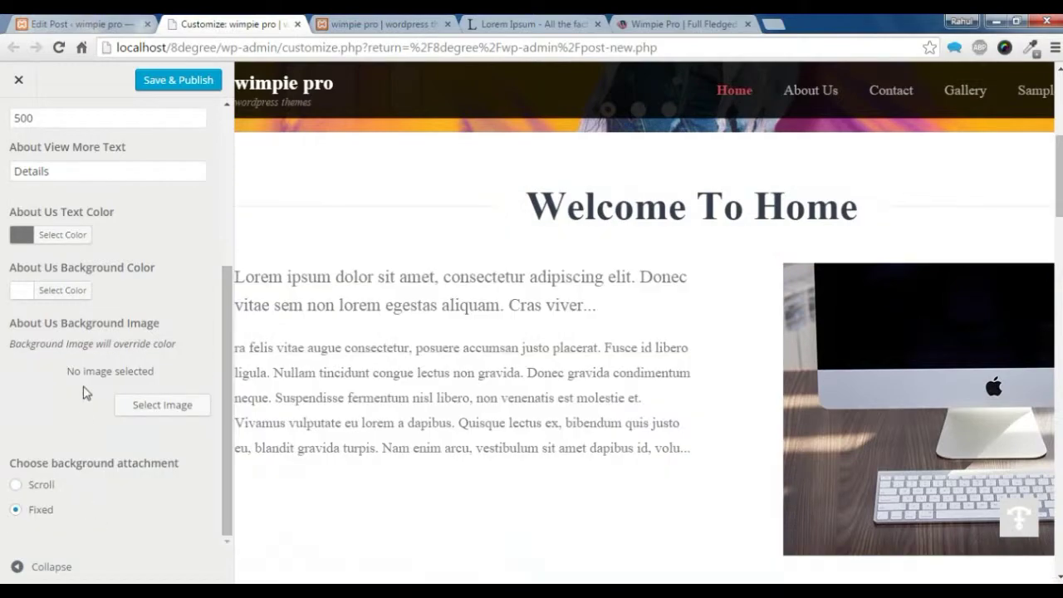
Publish the About section settings and return to the admin dashboard.
scroll(167, 155, up, 5)
click(180, 83)
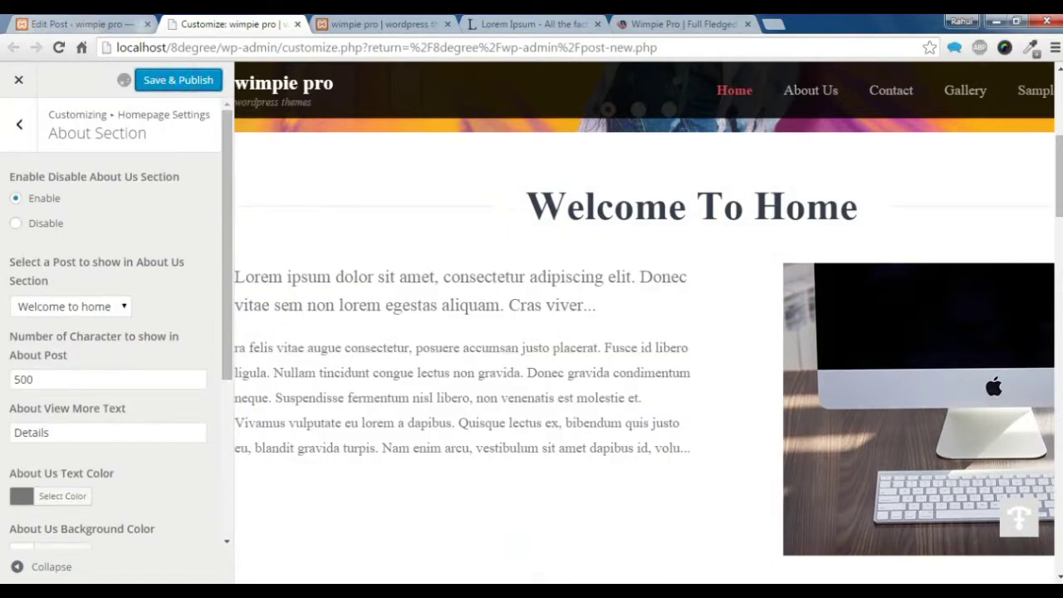
scroll(548, 373, down, 4)
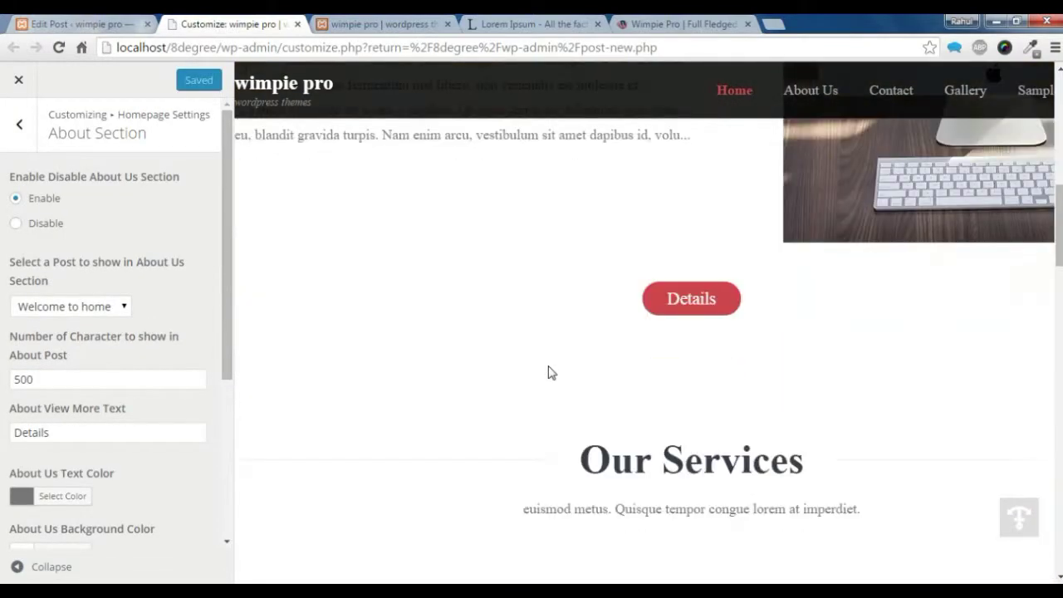
scroll(555, 373, up, 2)
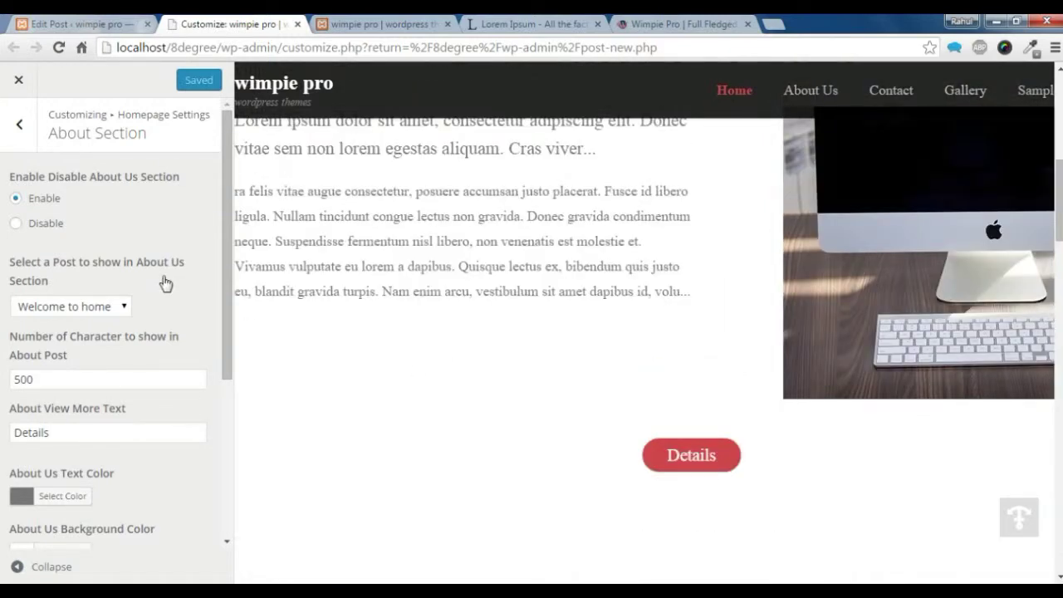
scroll(347, 474, up, 1)
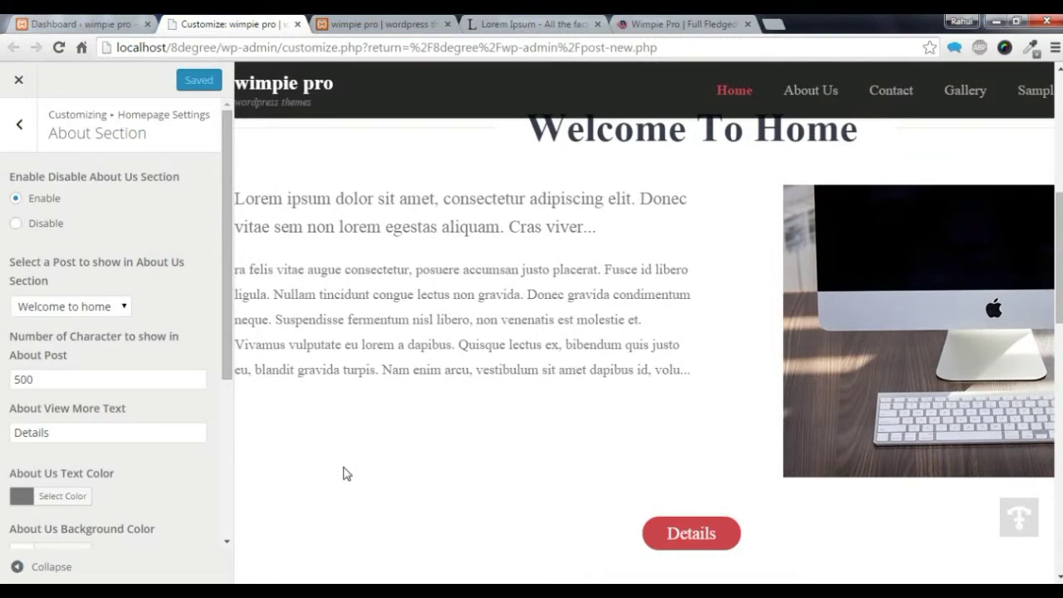
click(65, 23)
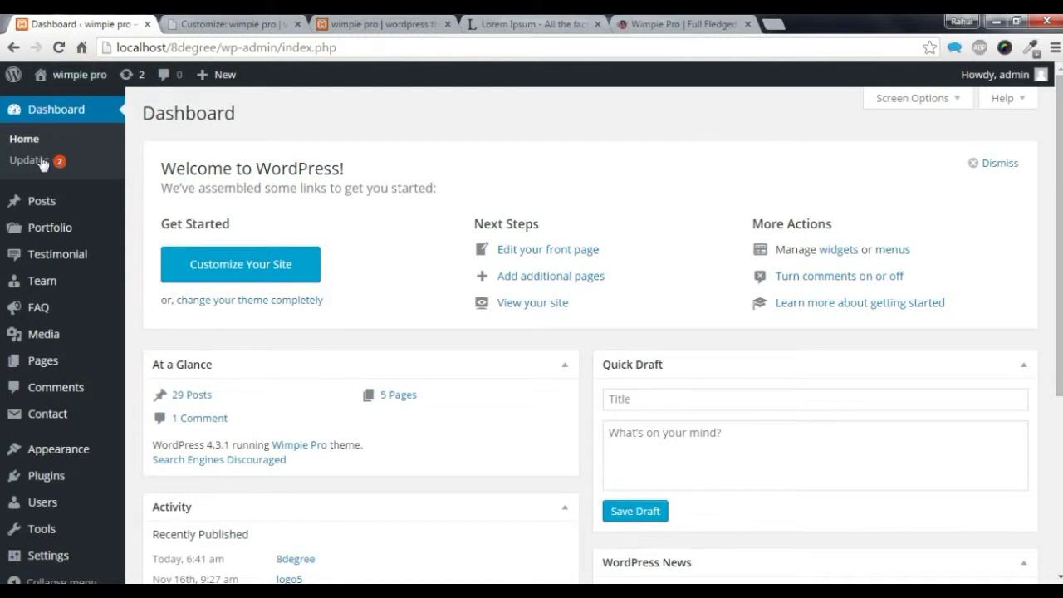
List the five service-category posts using the service row's count on the Categories page.
mouse_move(37, 201)
click(175, 246)
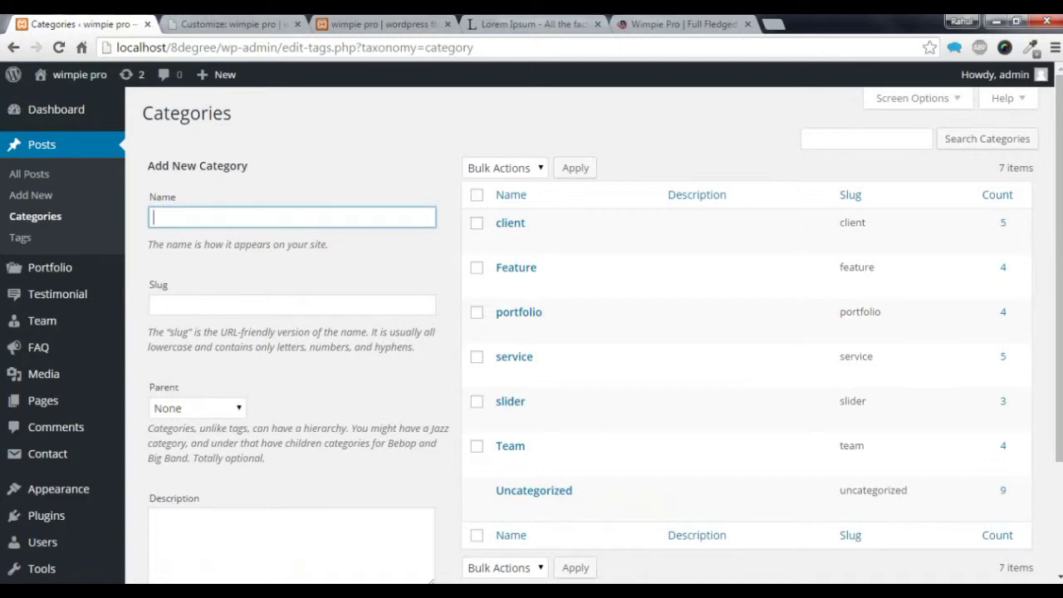
click(297, 215)
scroll(263, 276, down, 3)
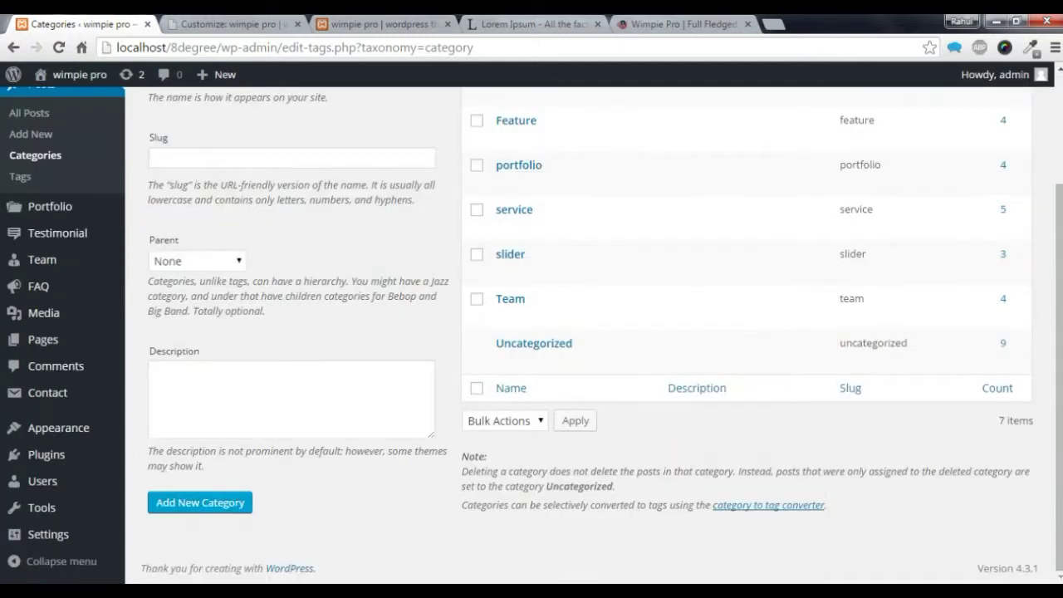
click(271, 503)
scroll(502, 470, up, 3)
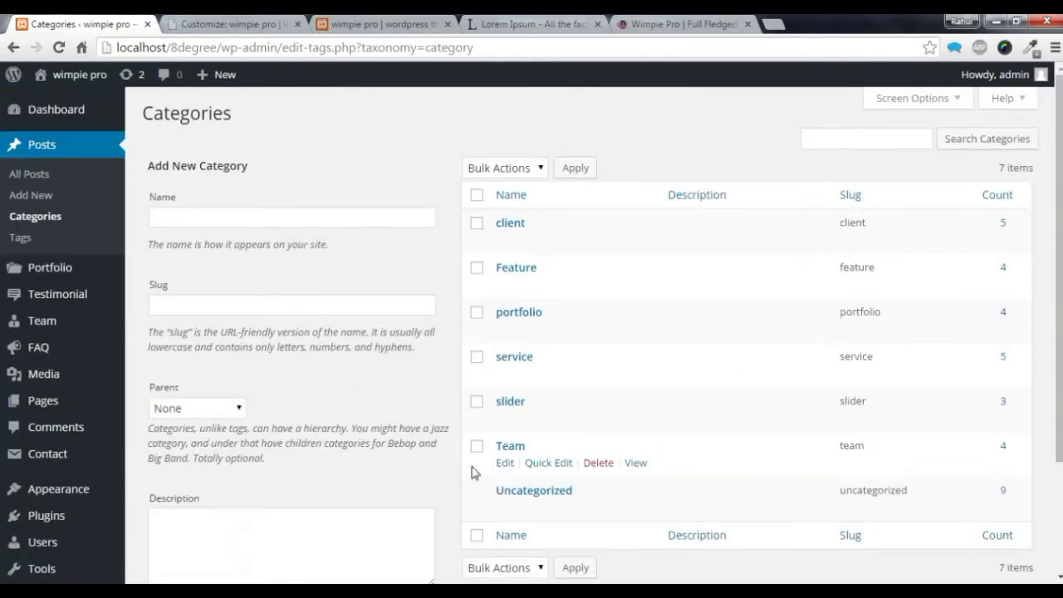
click(1003, 359)
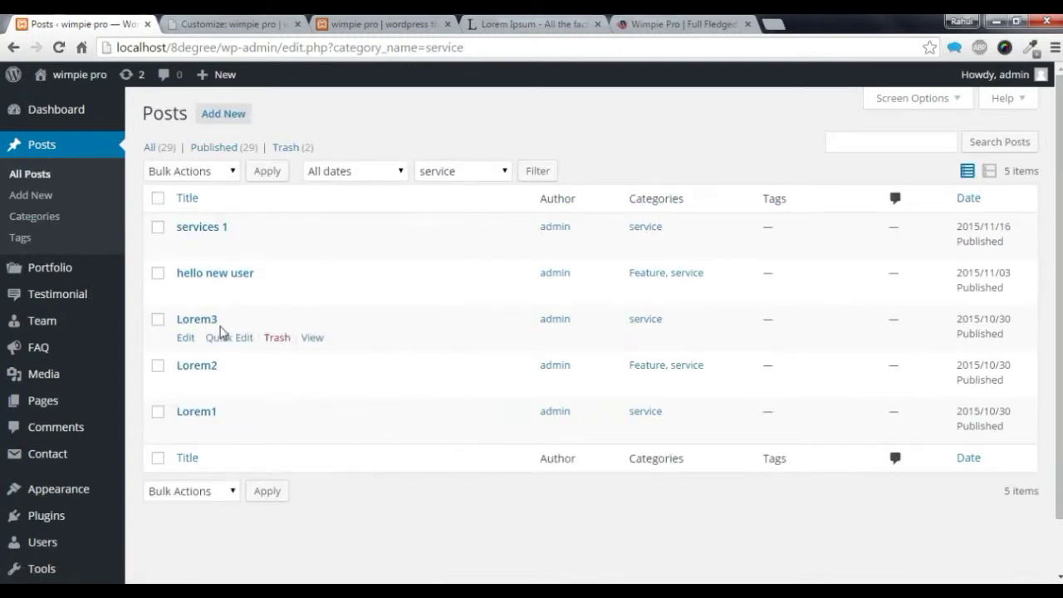
File the services section post under the service category.
click(223, 119)
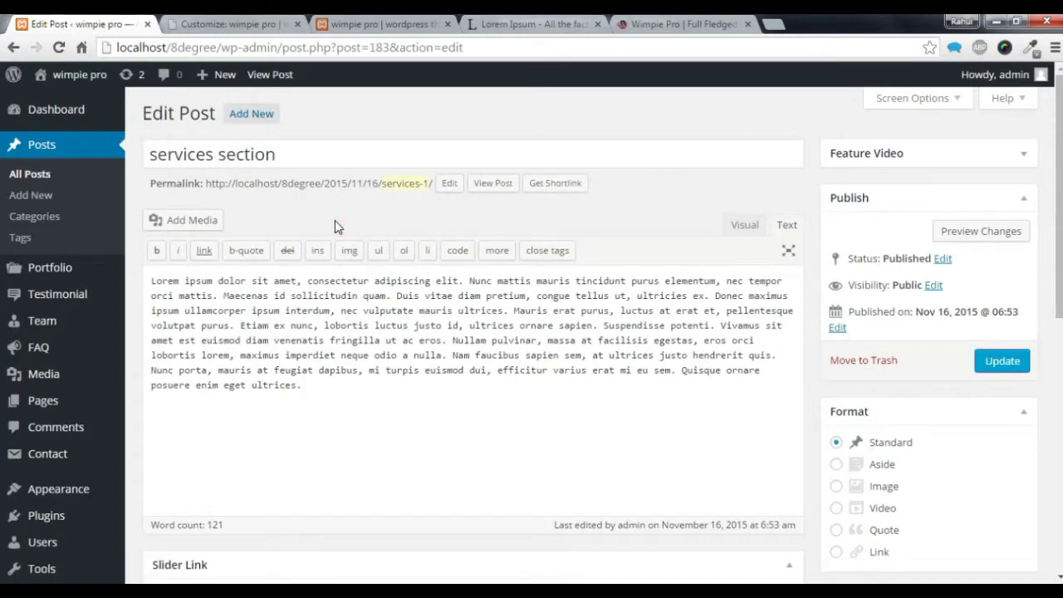
click(308, 155)
click(291, 370)
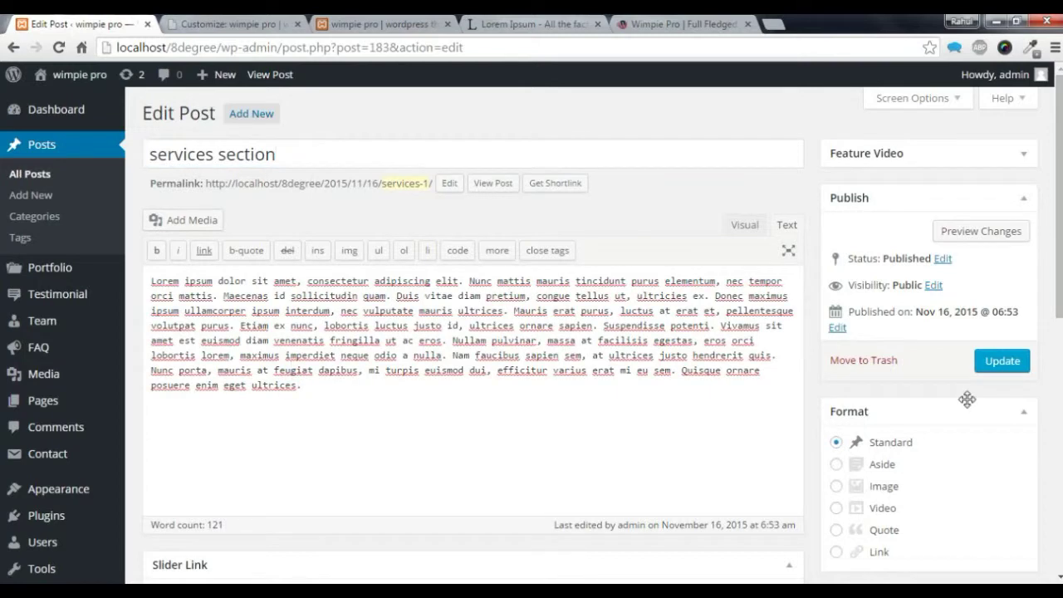
scroll(970, 403, down, 1)
scroll(971, 407, down, 3)
click(847, 353)
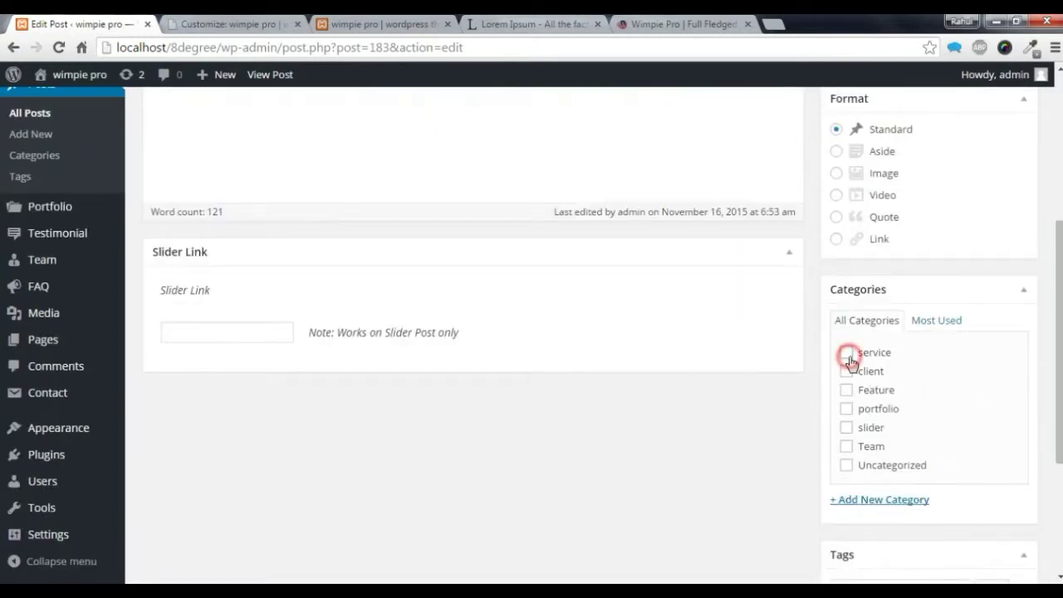
Give the post the globe-and-laptops IT-Service.jpg featured image and update it.
scroll(686, 466, down, 3)
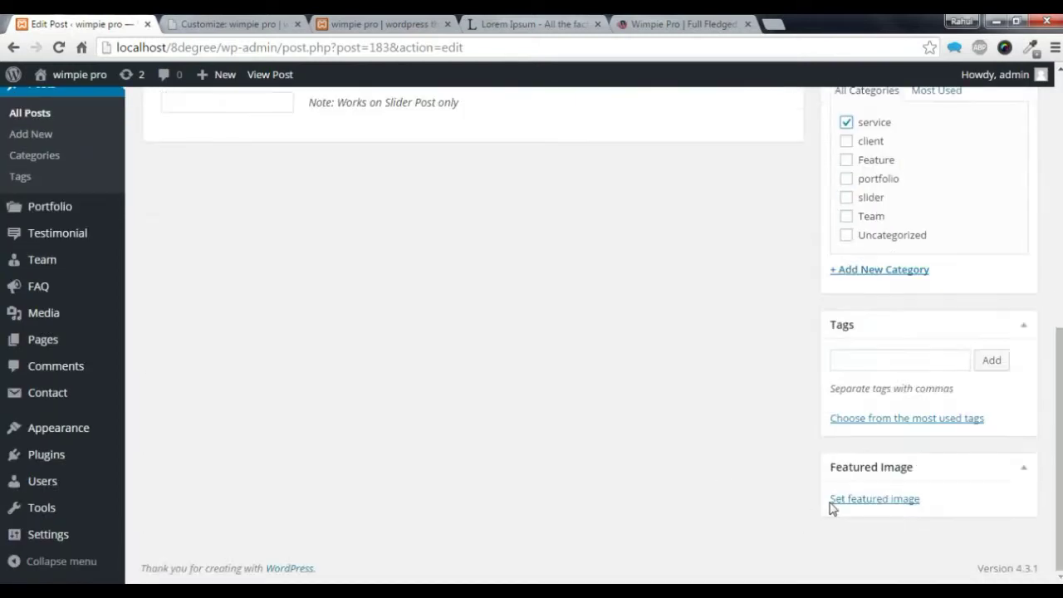
click(865, 503)
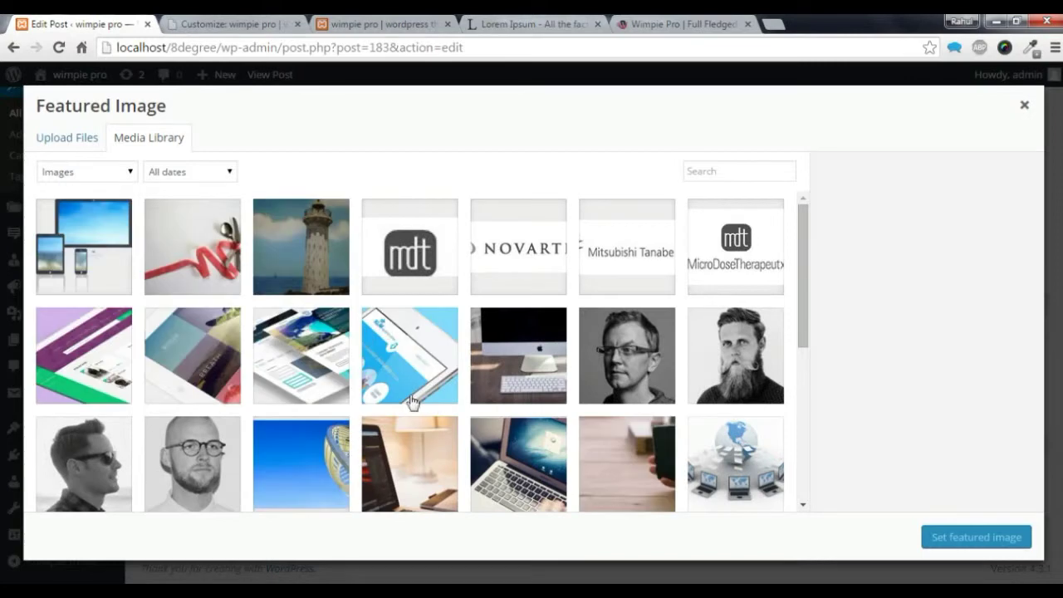
scroll(432, 393, down, 3)
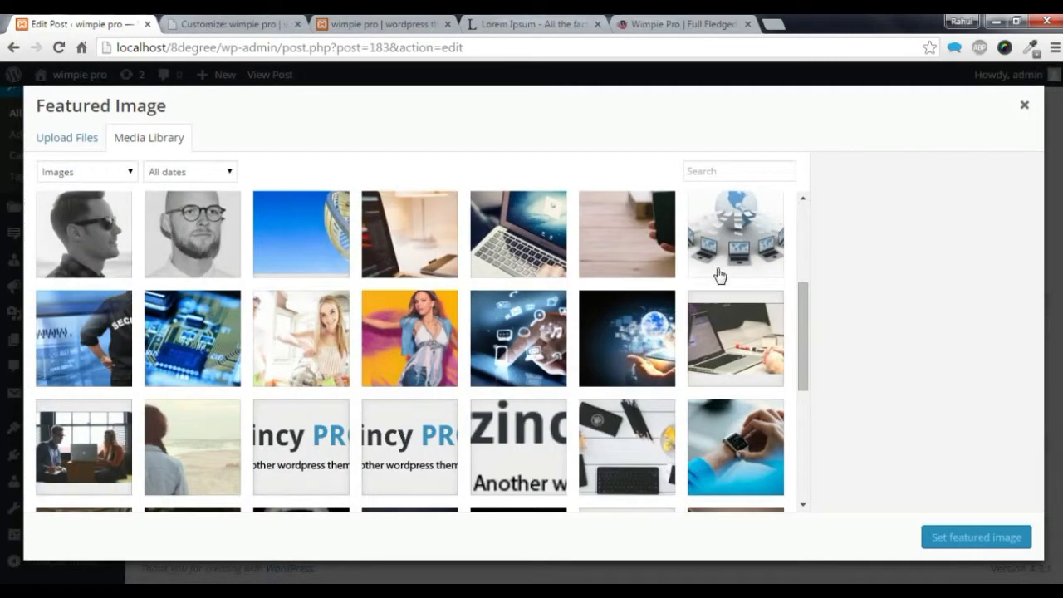
click(728, 263)
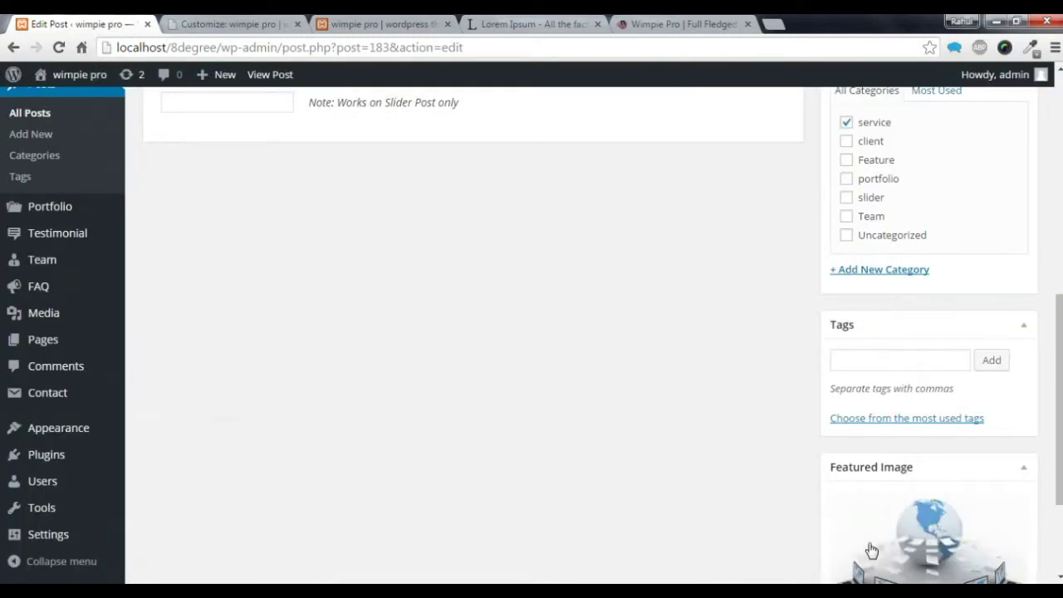
scroll(893, 451, up, 6)
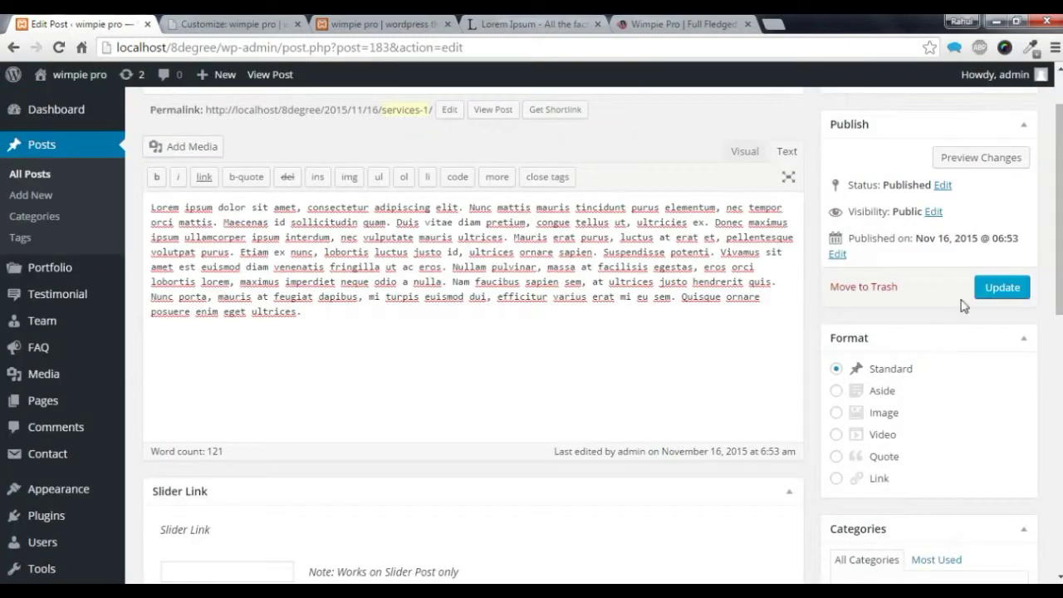
click(1001, 288)
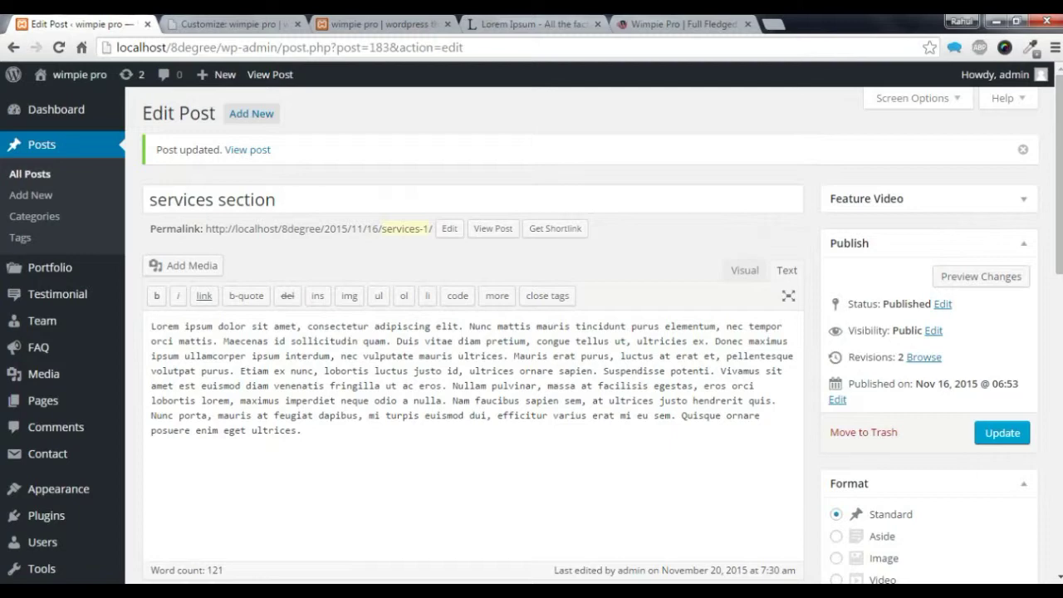
Reach the Customizer's Services section and turn it on.
click(235, 21)
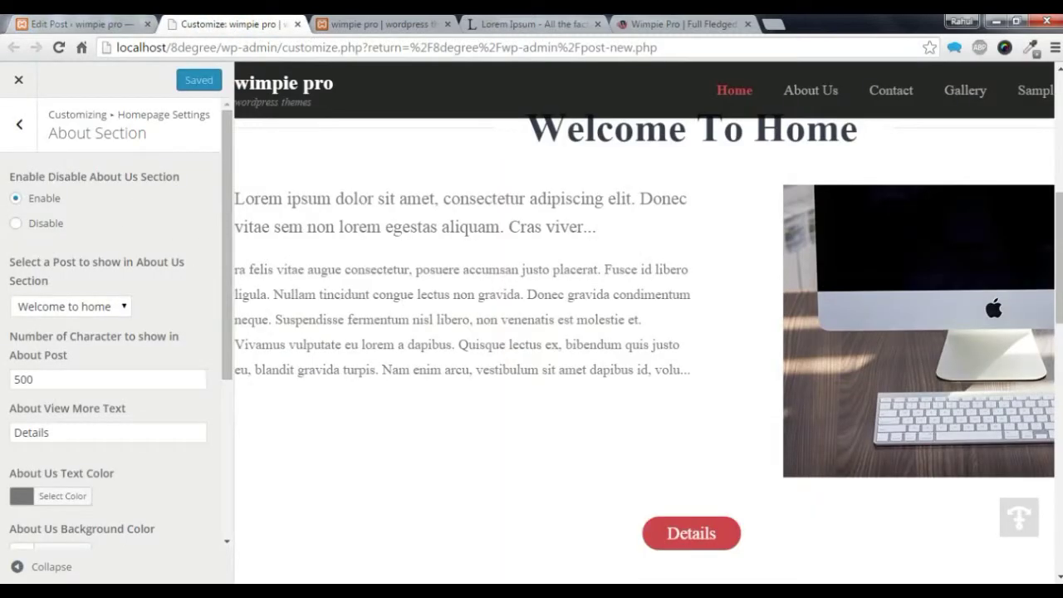
click(19, 124)
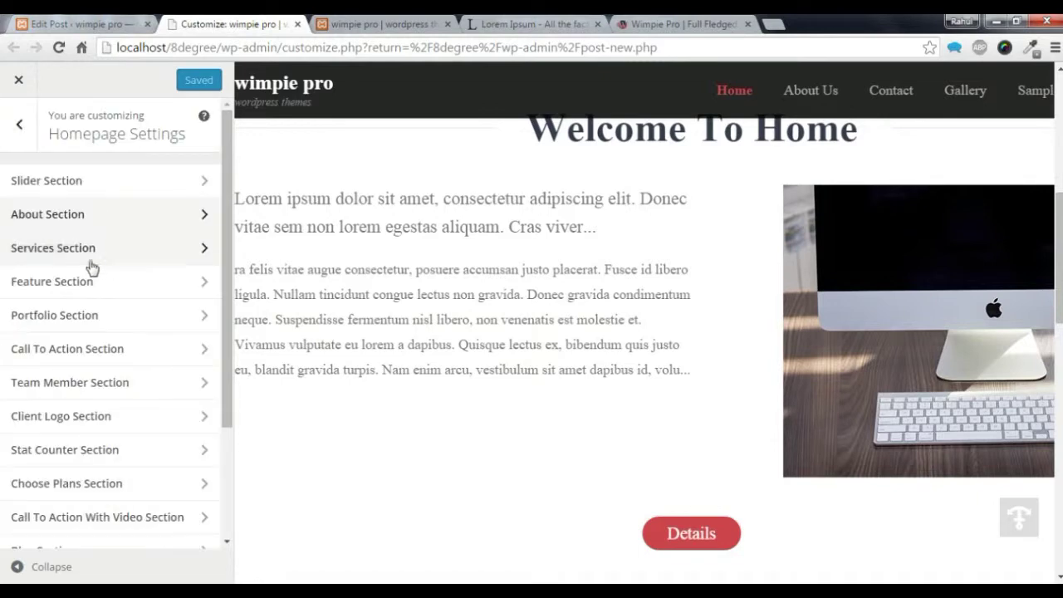
click(83, 249)
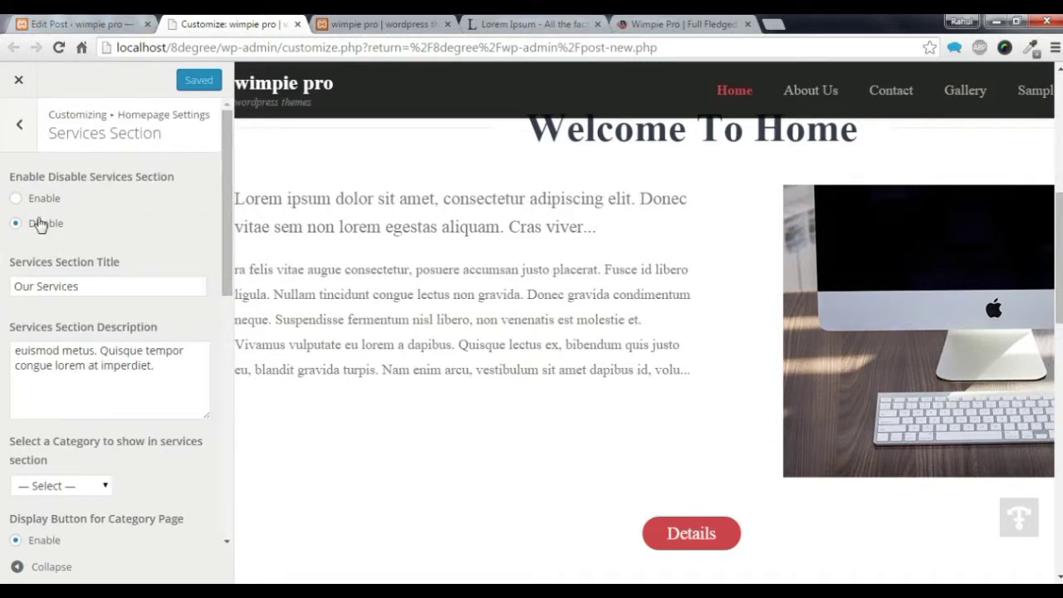
click(18, 199)
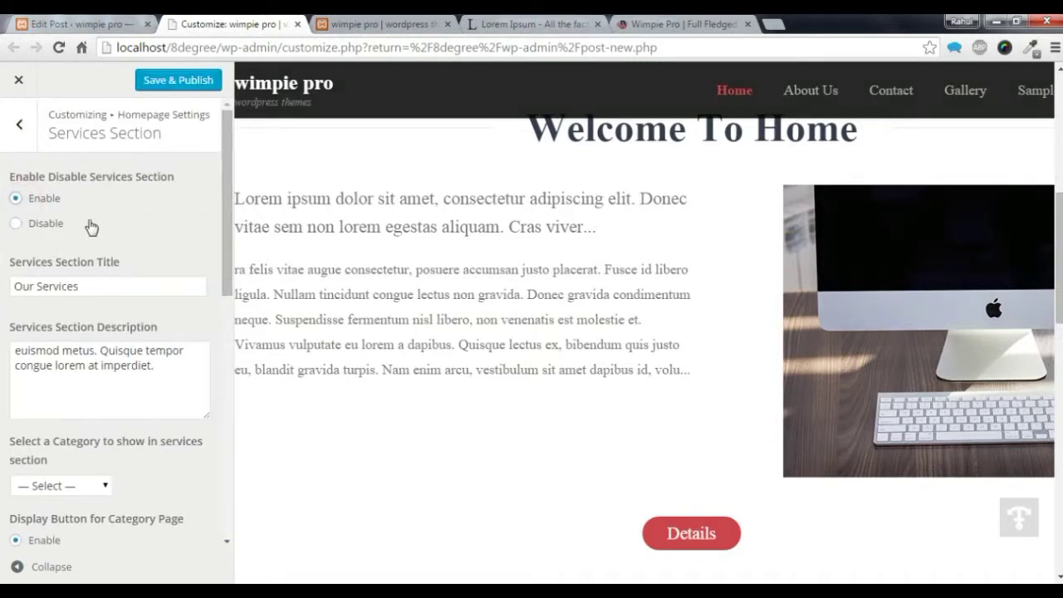
click(123, 292)
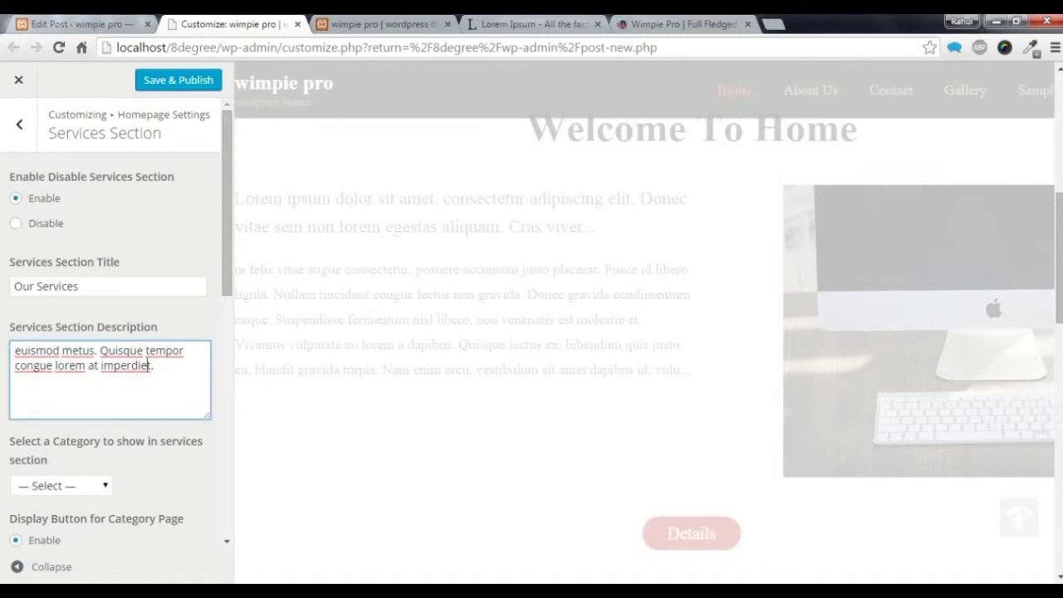
Choose 'service' as the Services section category and review its remaining options.
scroll(72, 410, down, 1)
click(70, 407)
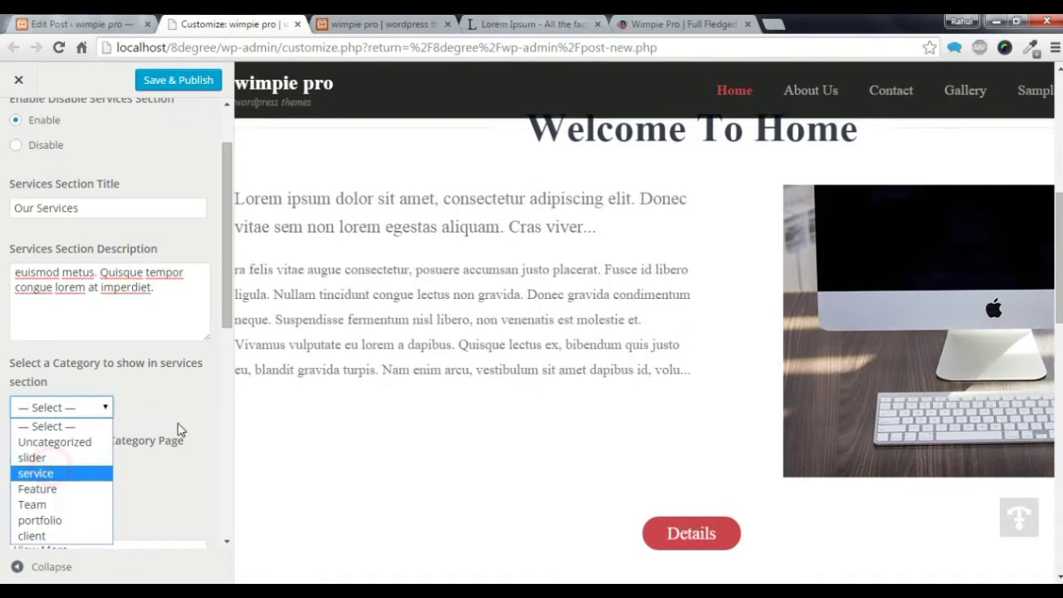
key(Return)
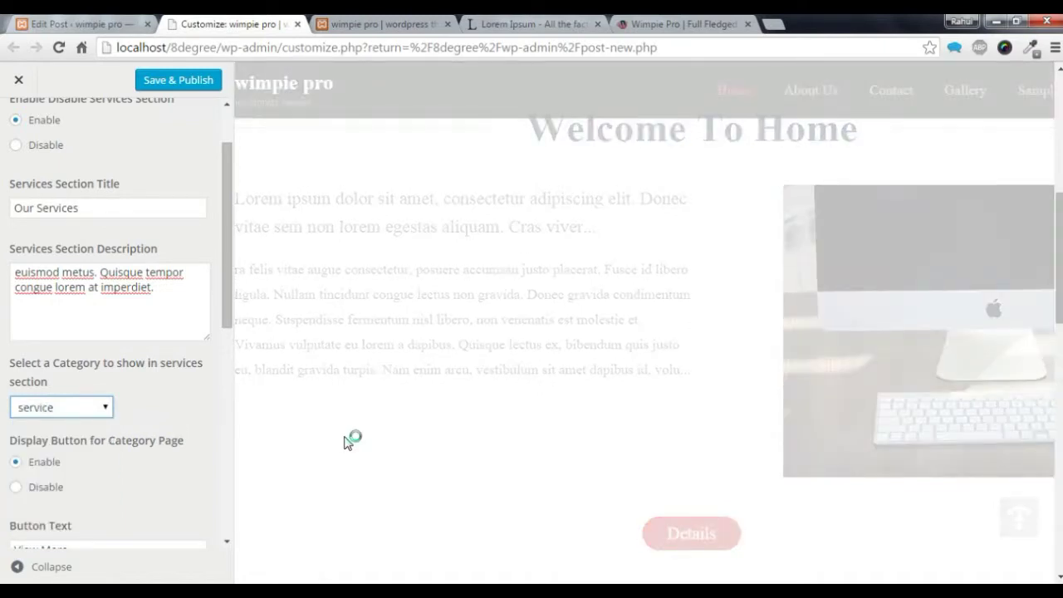
scroll(347, 442, down, 2)
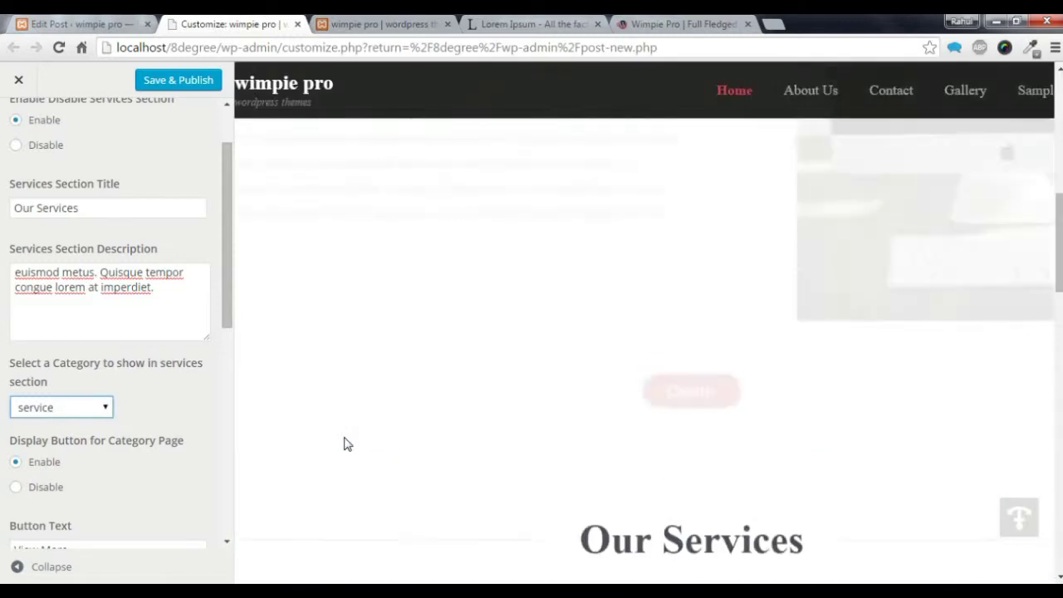
scroll(347, 444, down, 4)
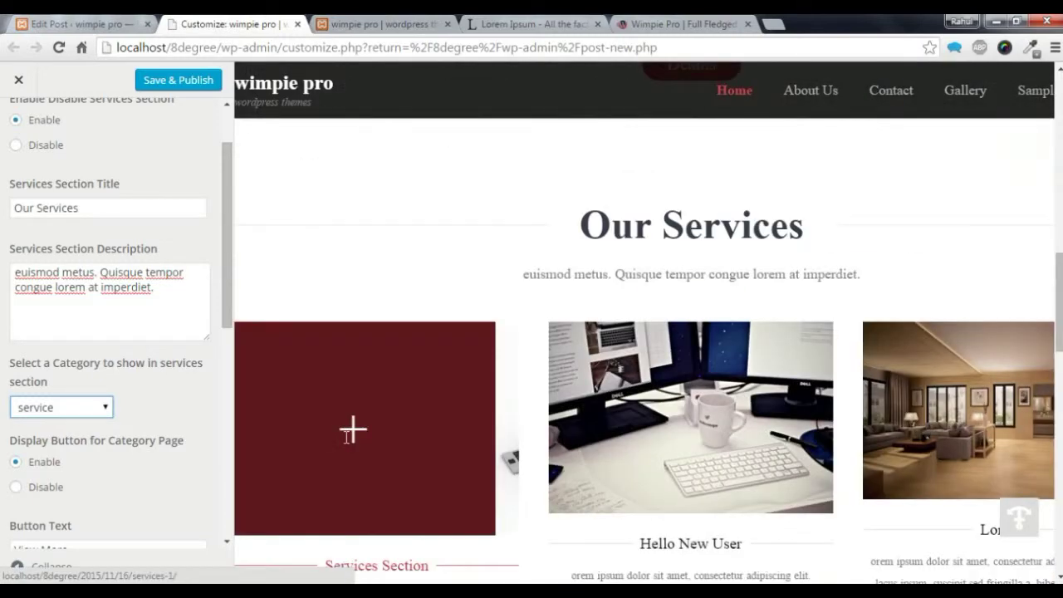
scroll(388, 479, down, 1)
scroll(382, 415, down, 1)
scroll(360, 356, down, 1)
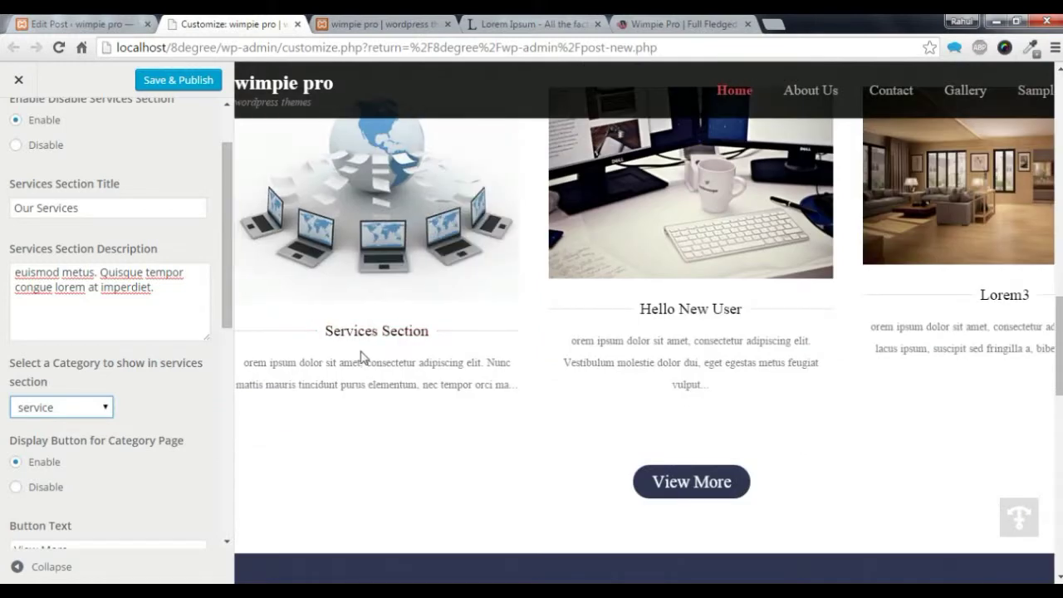
scroll(363, 361, up, 1)
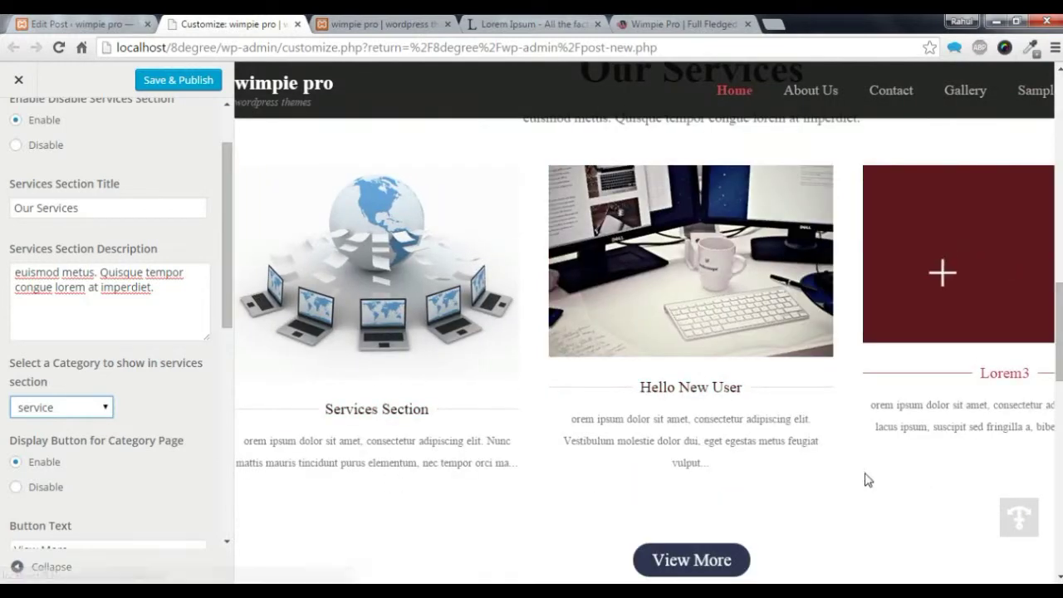
scroll(163, 476, down, 1)
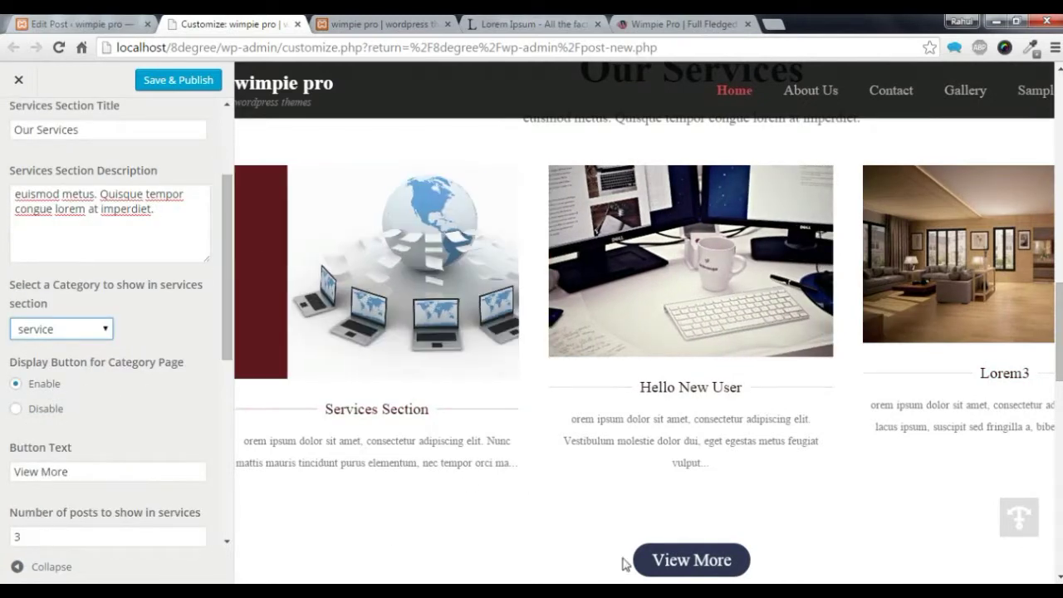
Relabel the Services button 'All' and show 4 service posts.
click(79, 473)
key(ctrl+a)
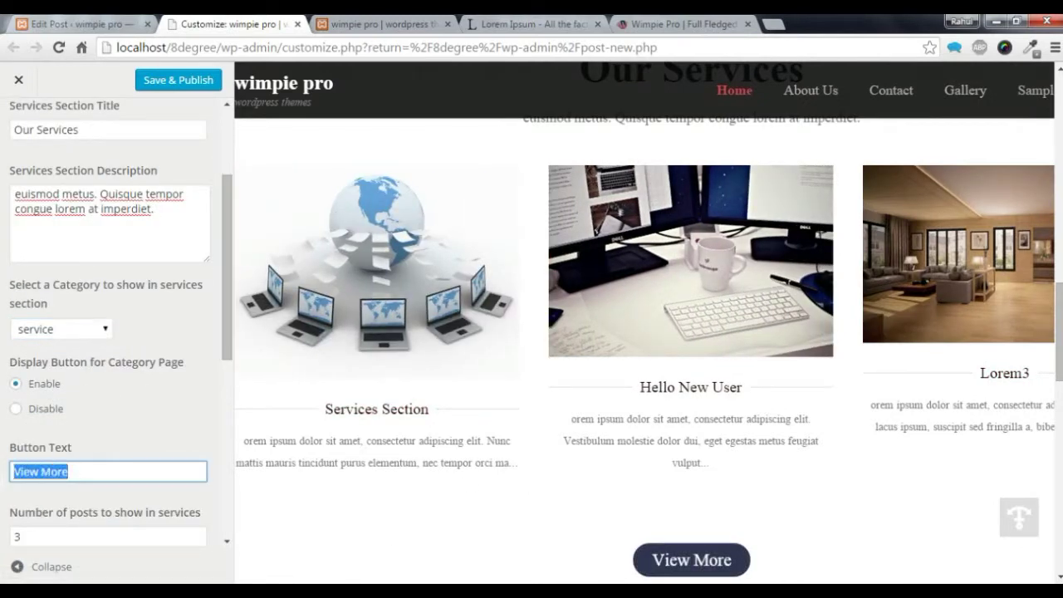
text(All)
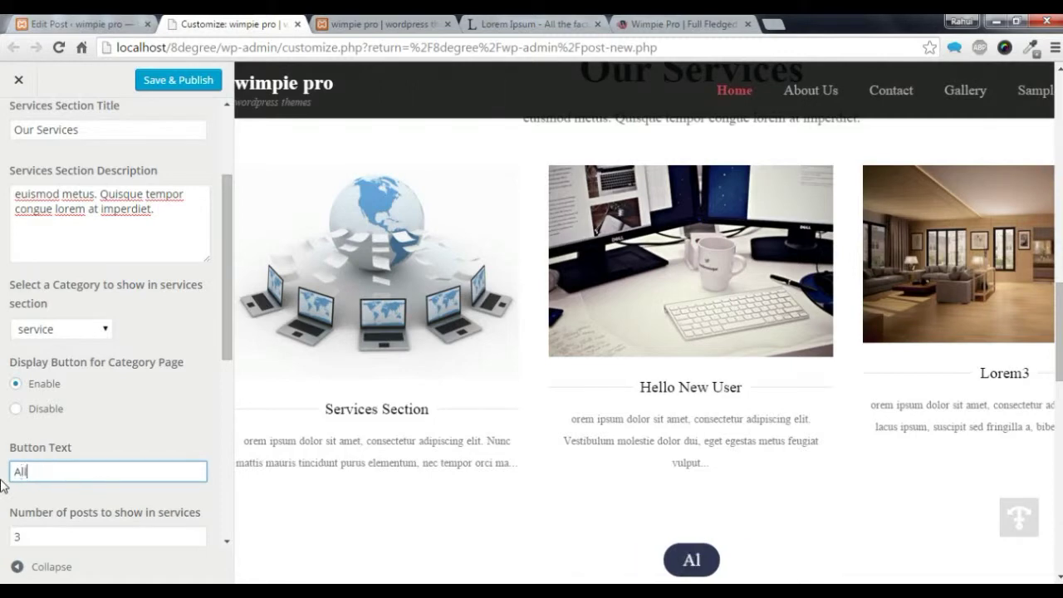
scroll(144, 500, down, 2)
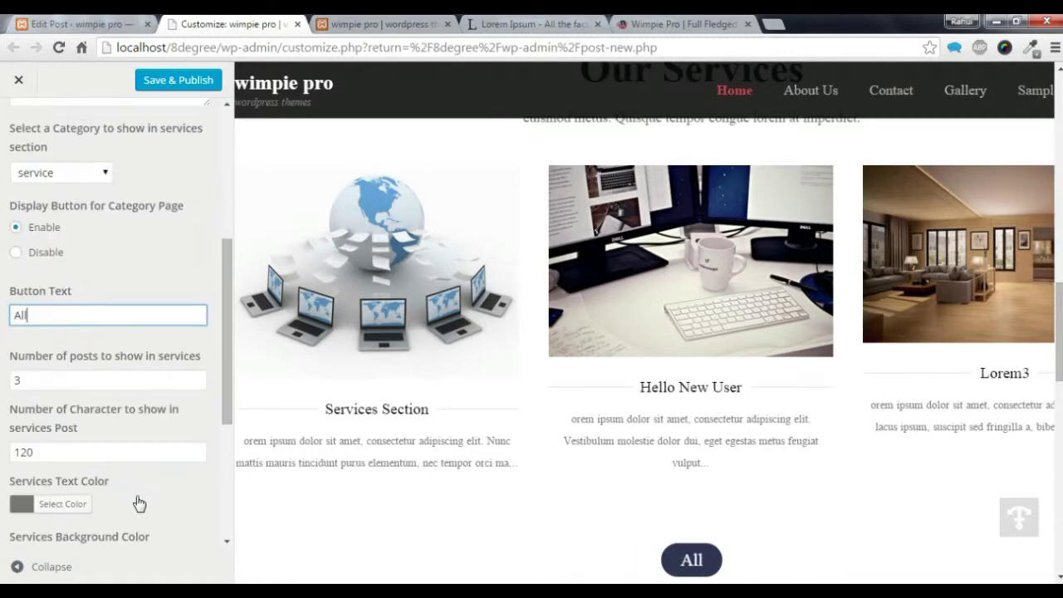
click(83, 380)
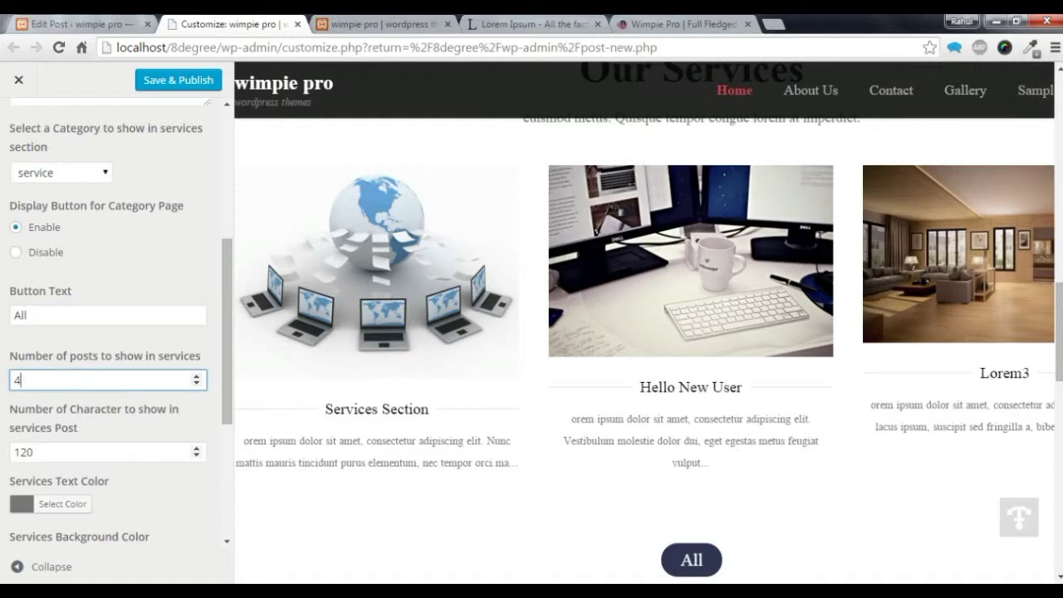
click(124, 452)
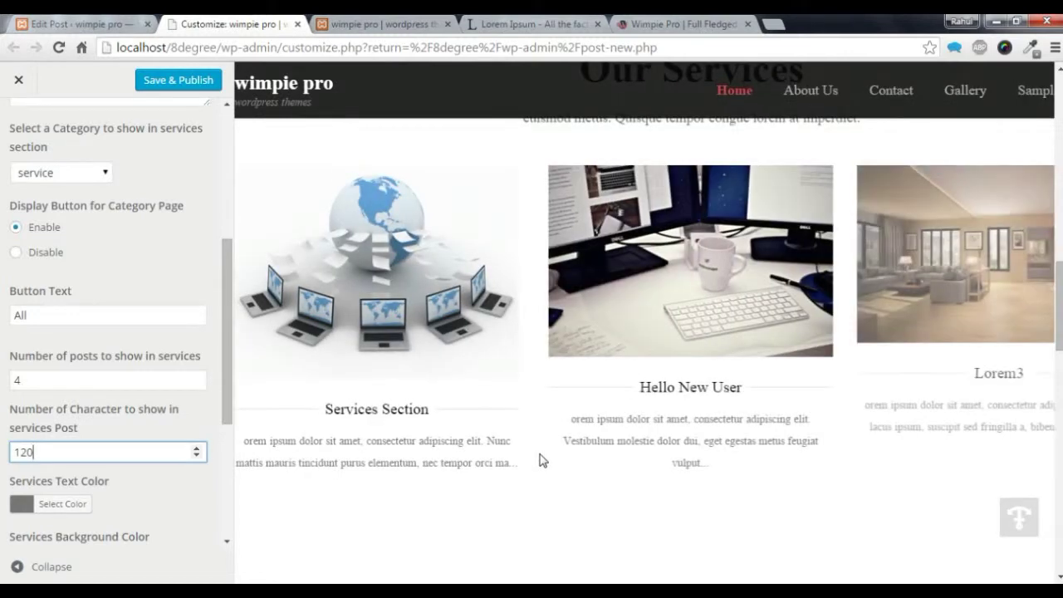
Save & Publish the Customizer changes and reload the live homepage.
scroll(540, 458, down, 3)
scroll(511, 452, up, 2)
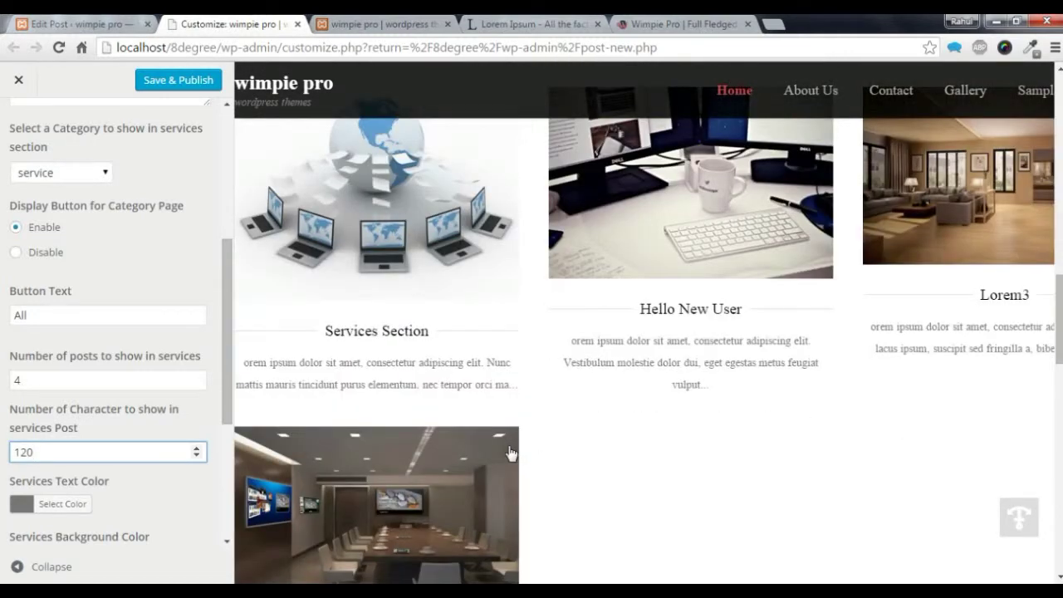
click(184, 82)
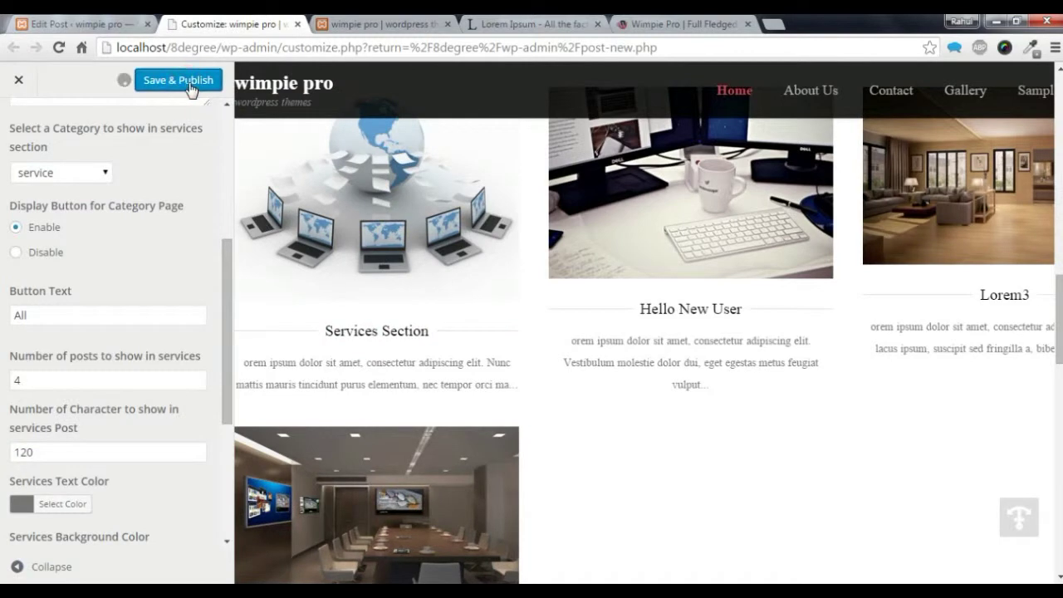
click(368, 23)
click(59, 48)
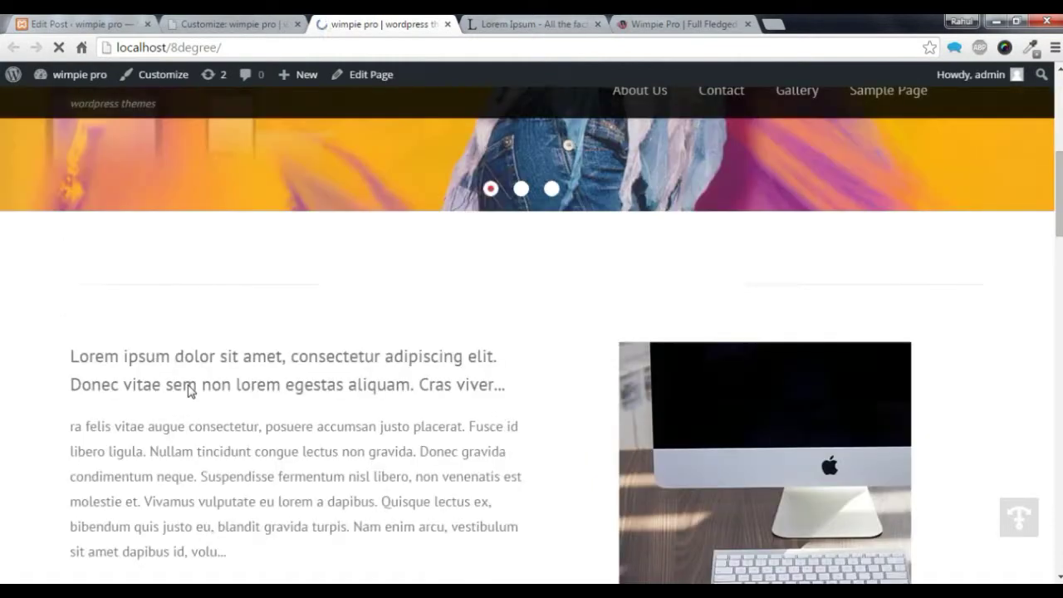
Check that Our Services lists four posts, then go back to the services section editor.
scroll(187, 391, down, 8)
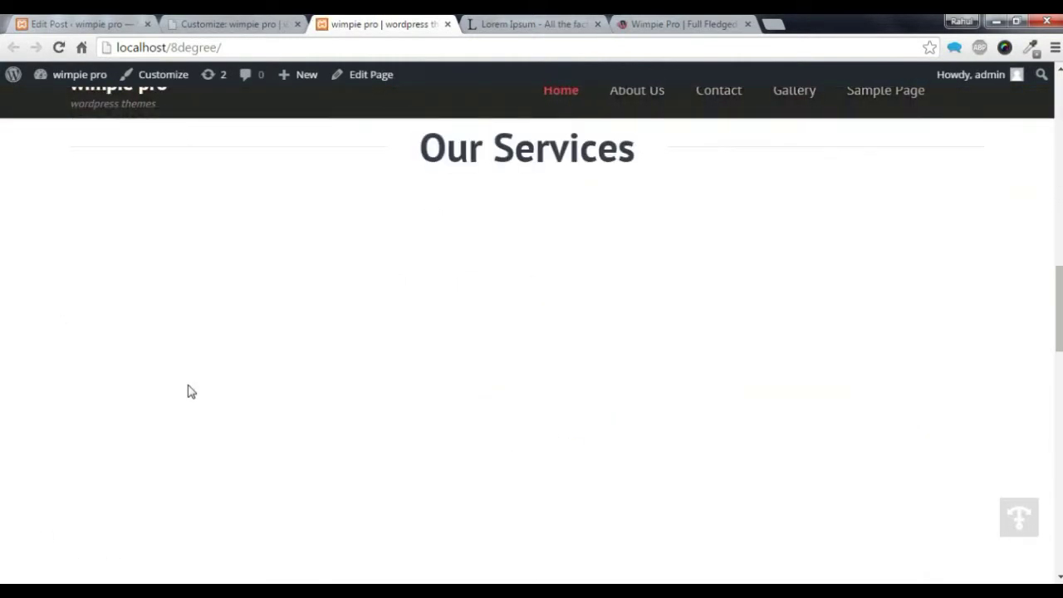
scroll(191, 391, down, 2)
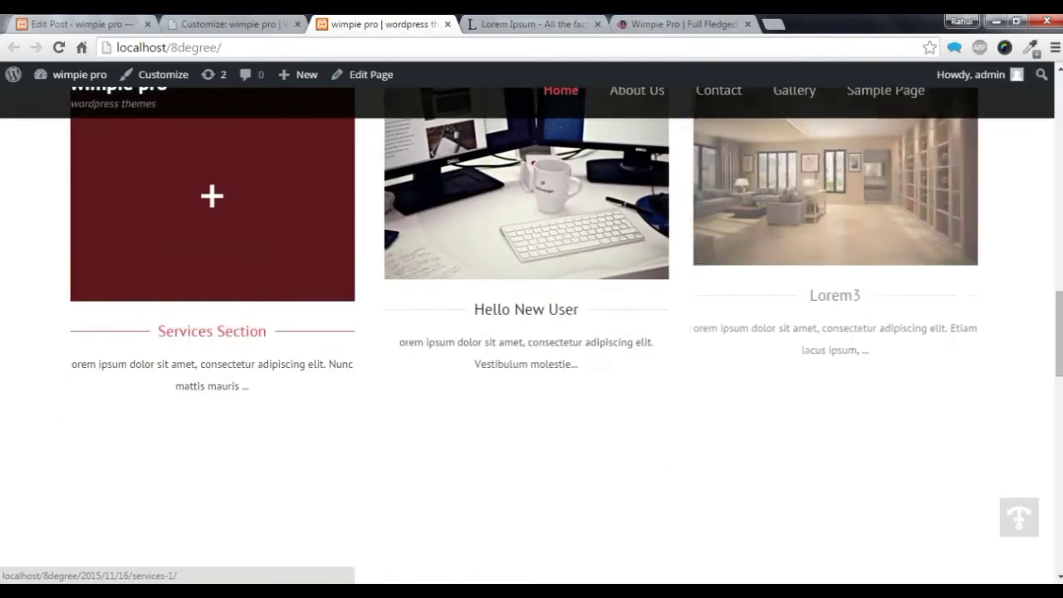
scroll(190, 392, down, 1)
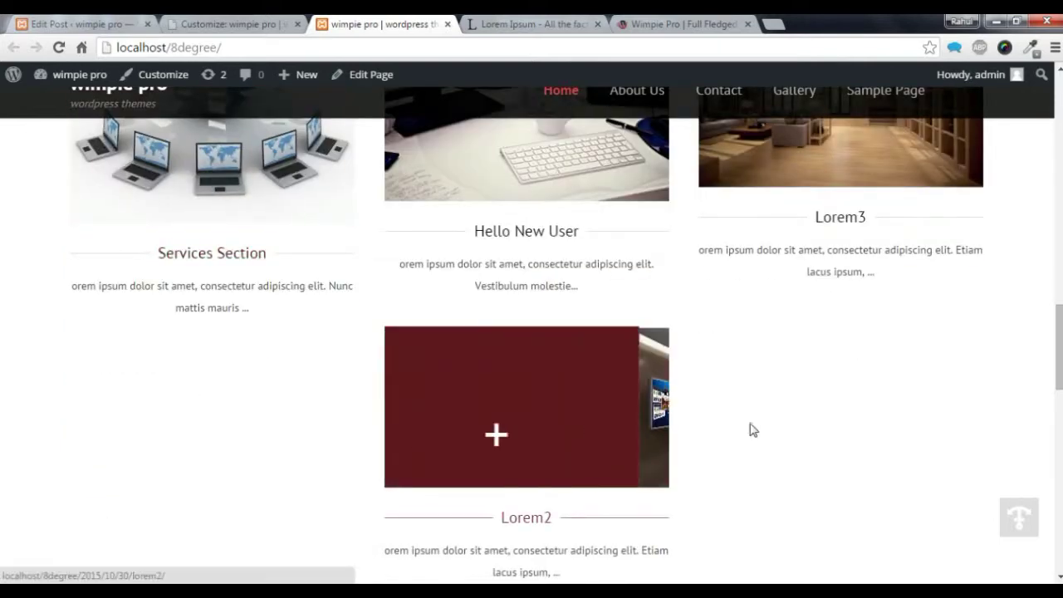
scroll(811, 428, up, 2)
scroll(808, 430, up, 2)
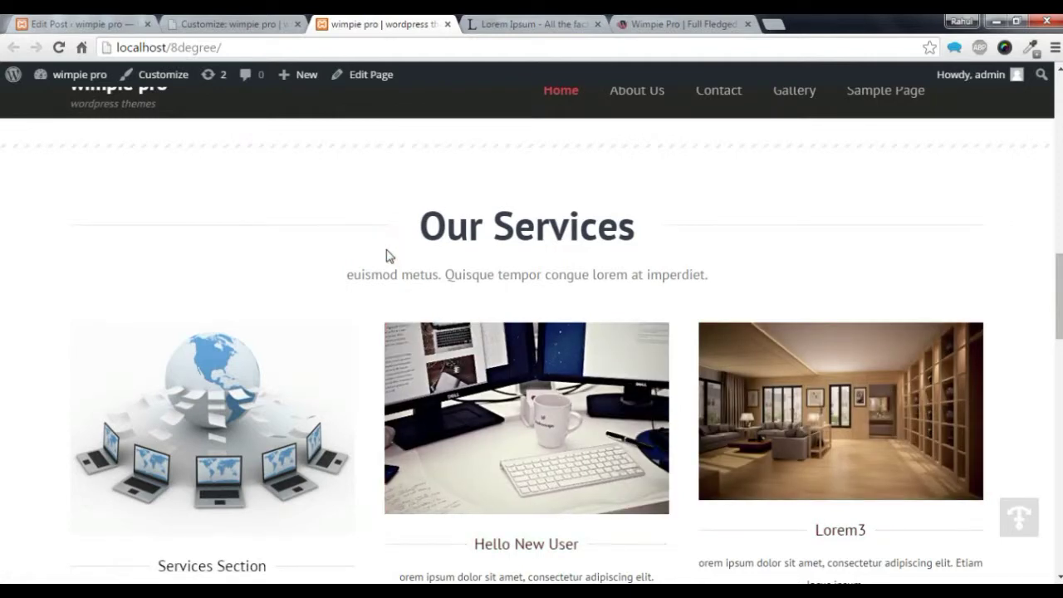
click(40, 18)
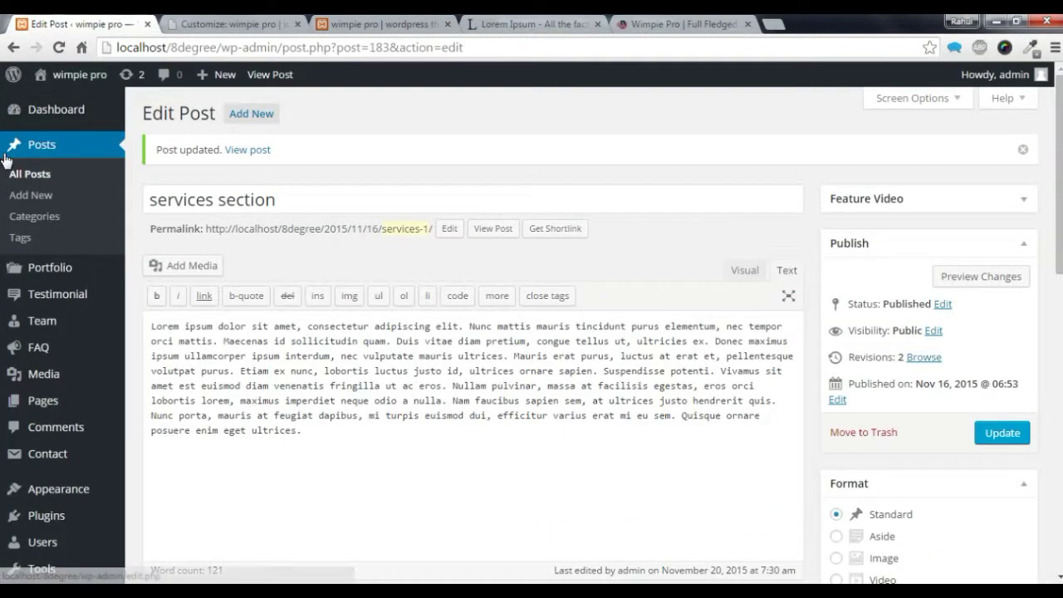
List the four posts filed under Feature using its count on the Categories page.
click(34, 217)
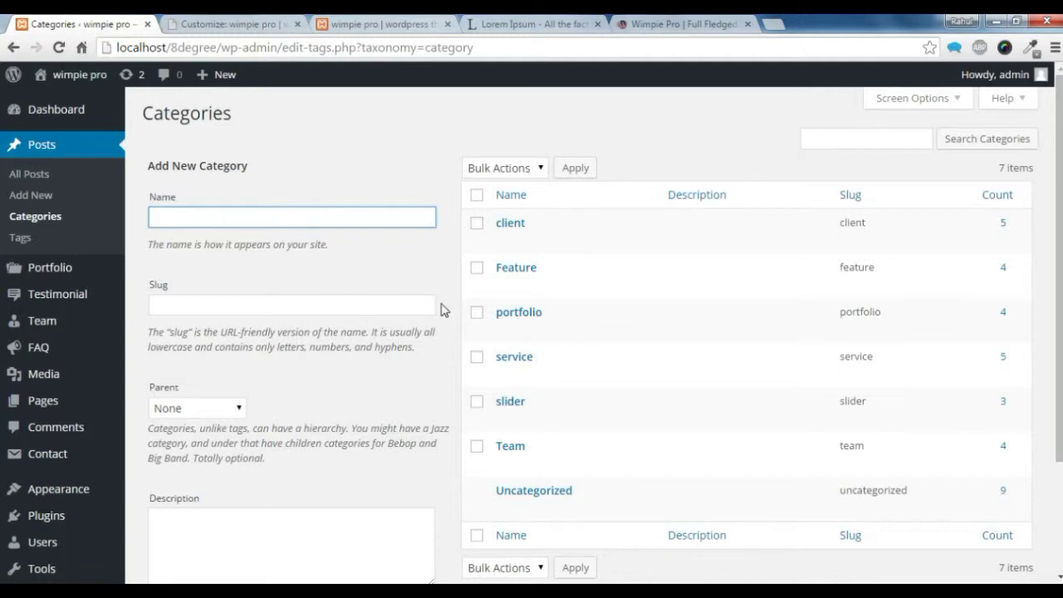
click(375, 221)
scroll(381, 249, down, 2)
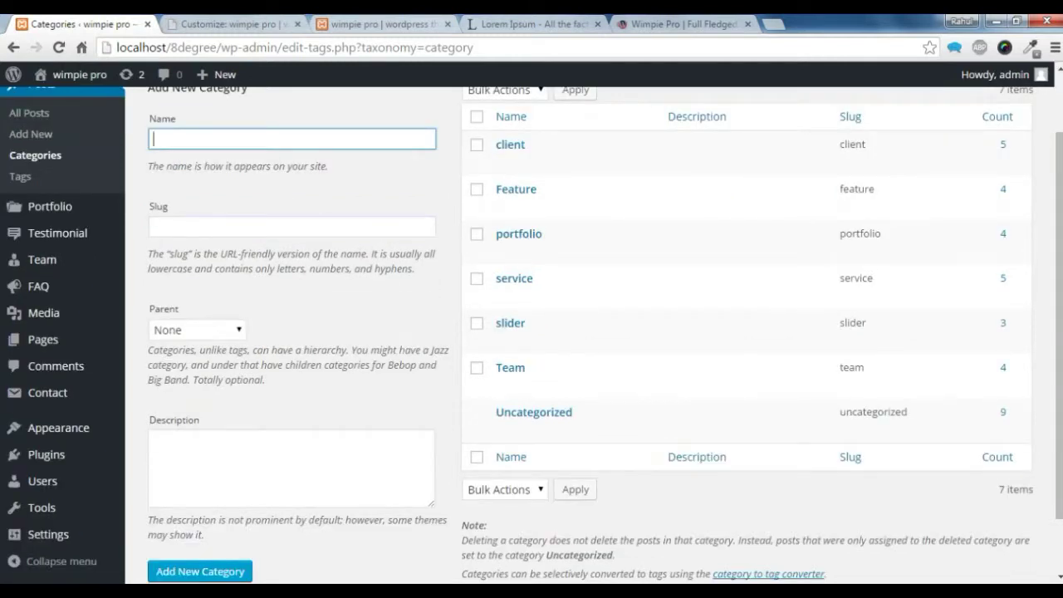
scroll(406, 347, up, 2)
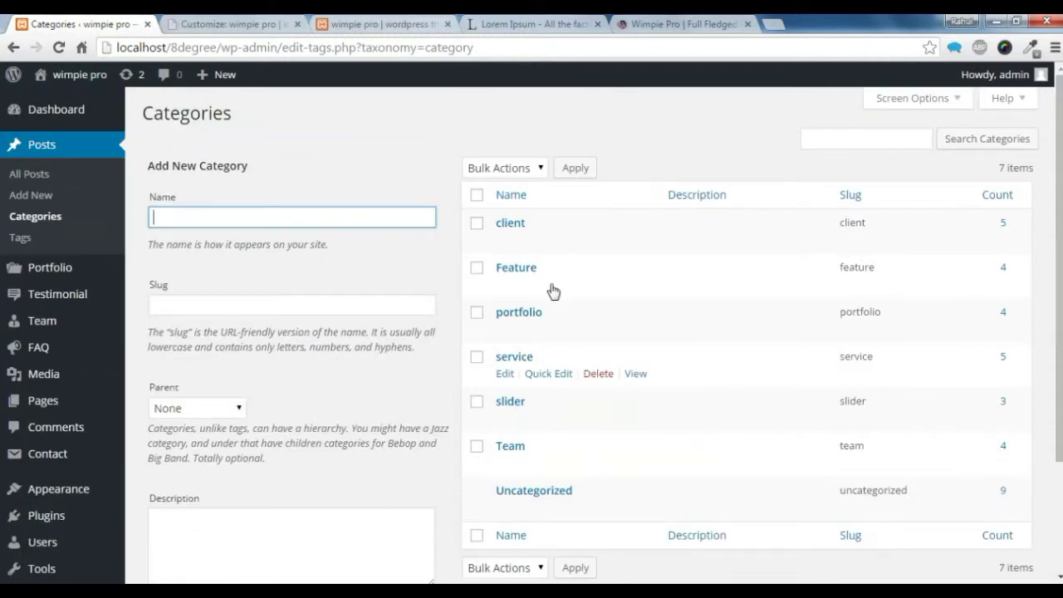
click(1003, 266)
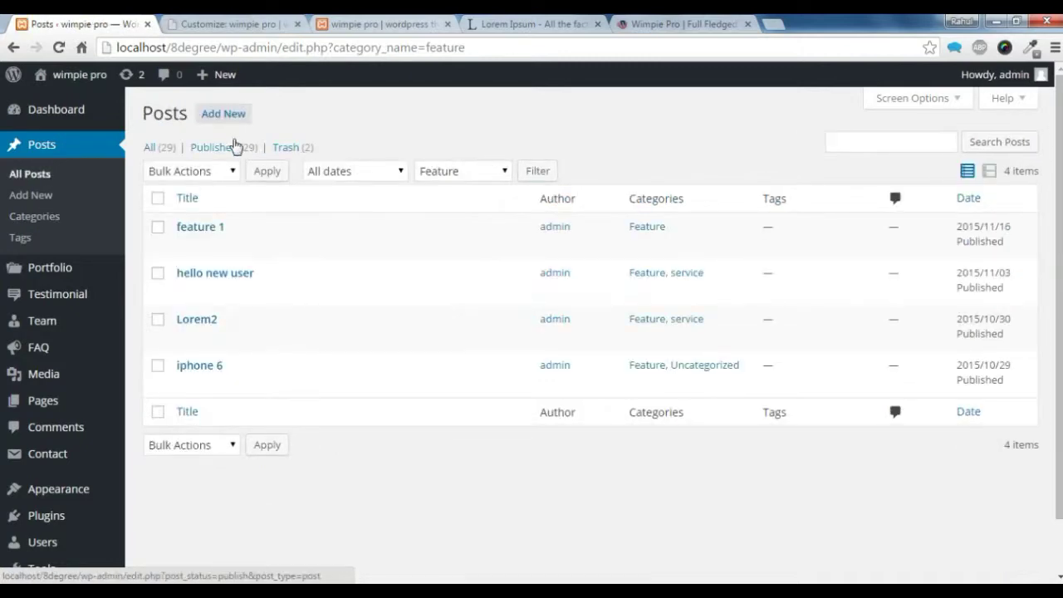
Start a new post titled 'hello feature'.
click(232, 122)
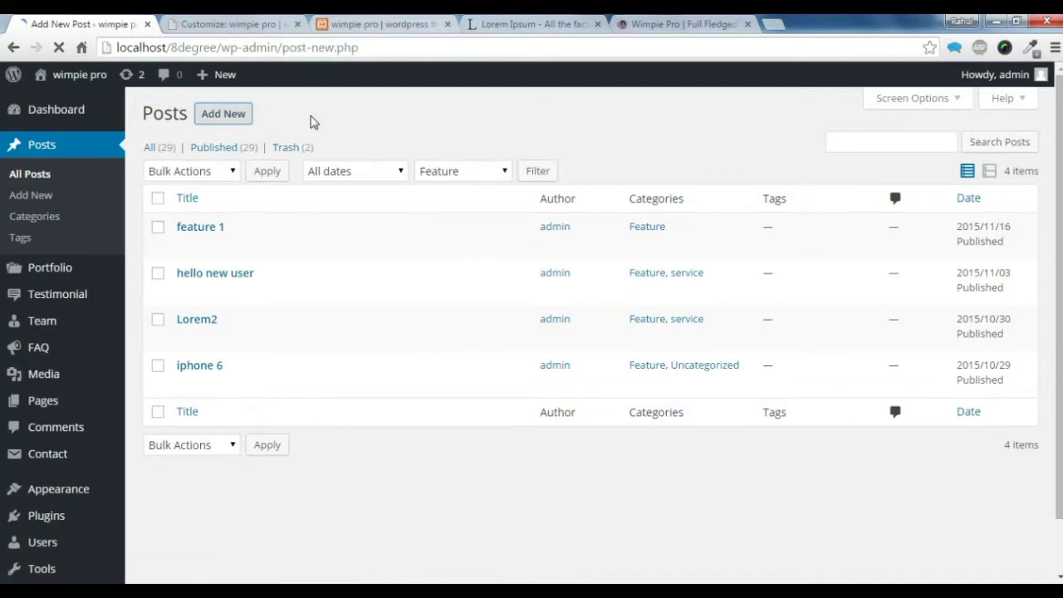
click(298, 149)
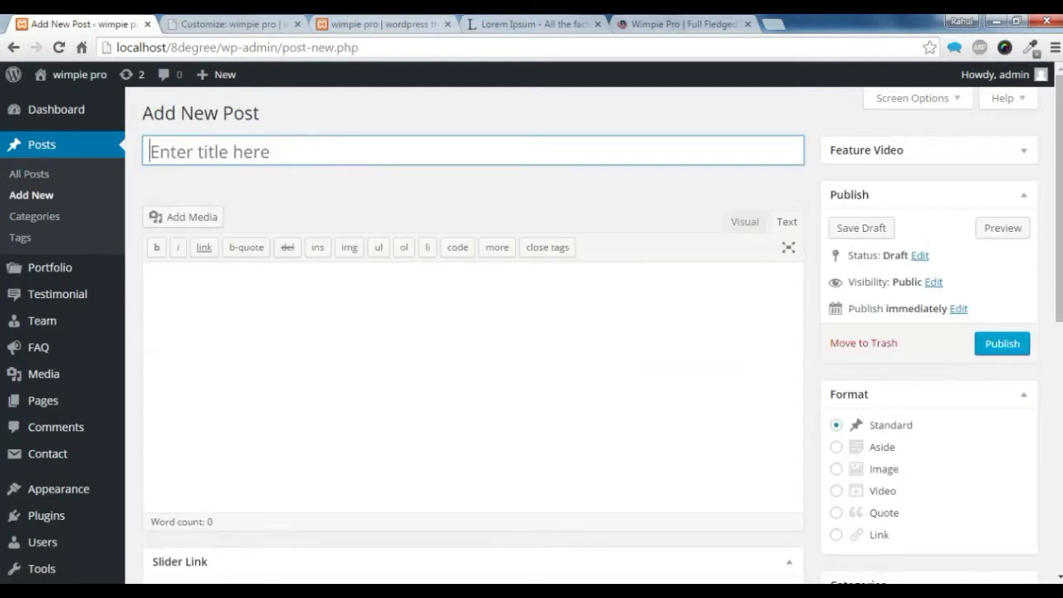
text(he)
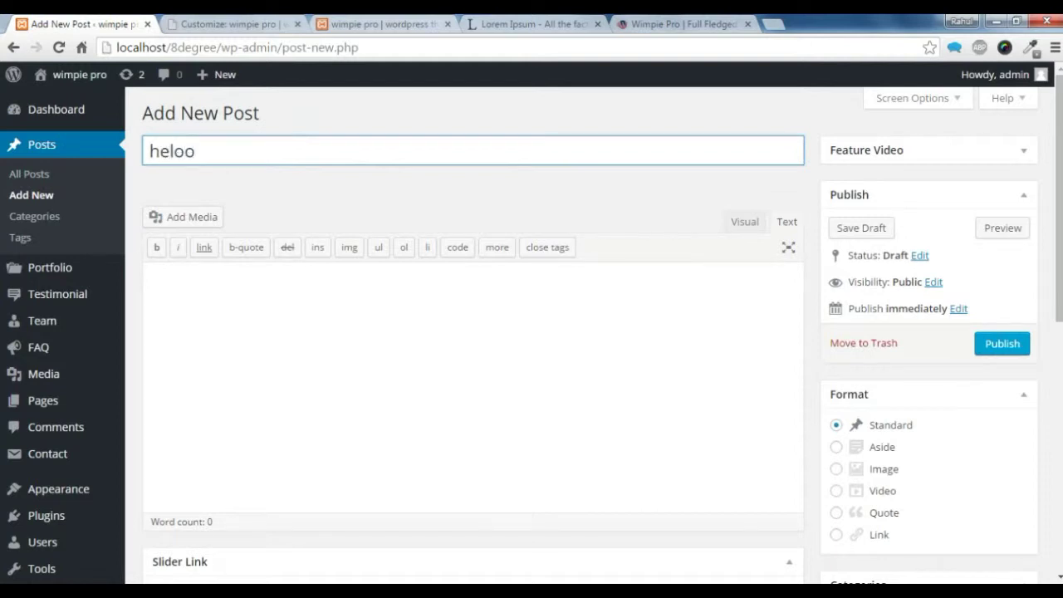
text(llo feature)
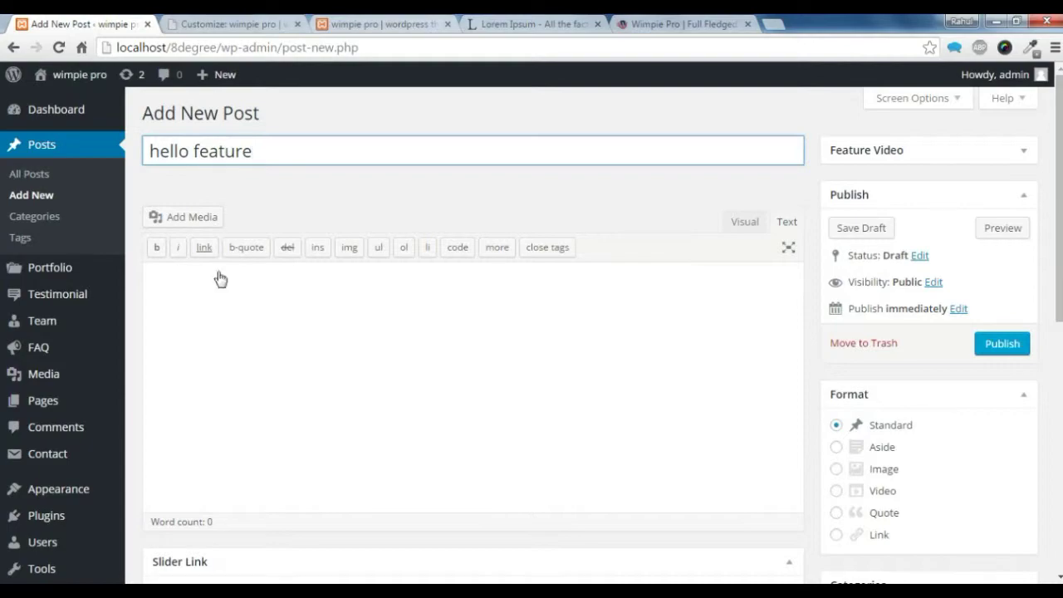
Copy a Lorem Ipsum paragraph from lipsum.com and paste it into the post body.
click(229, 353)
click(532, 24)
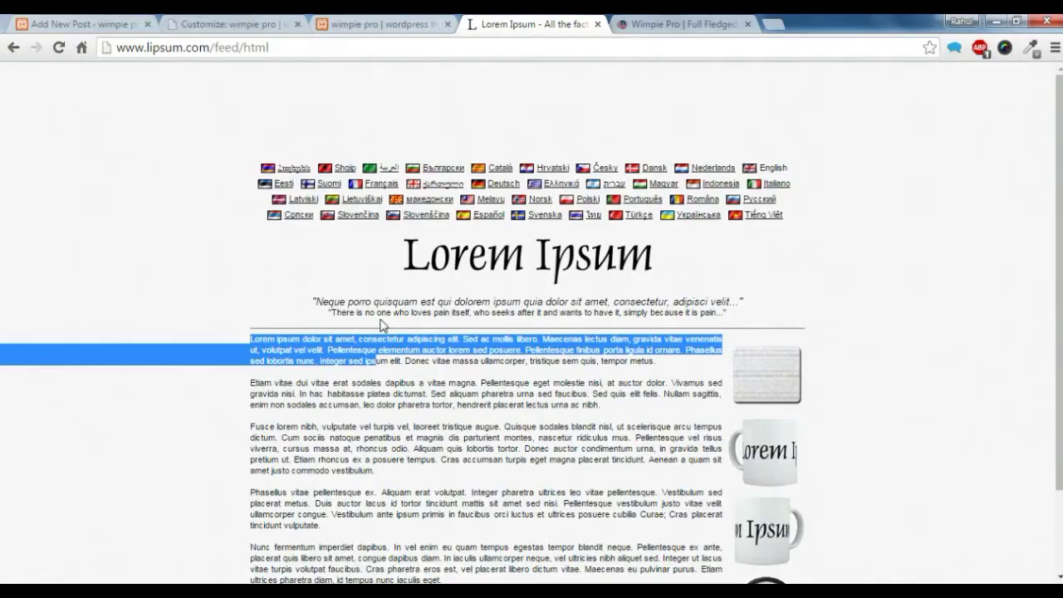
right_click(340, 346)
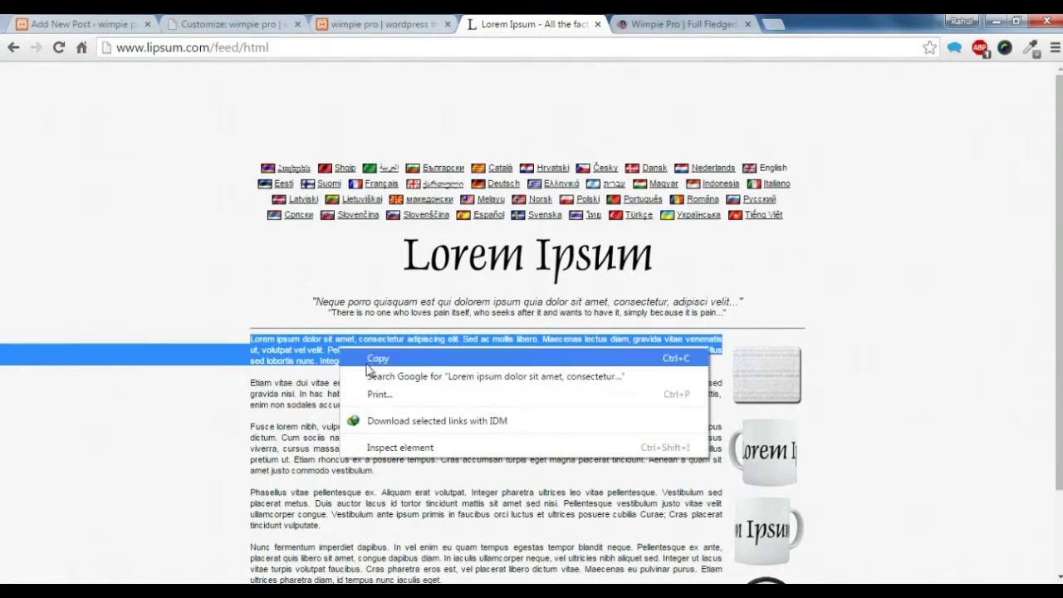
click(365, 363)
click(83, 25)
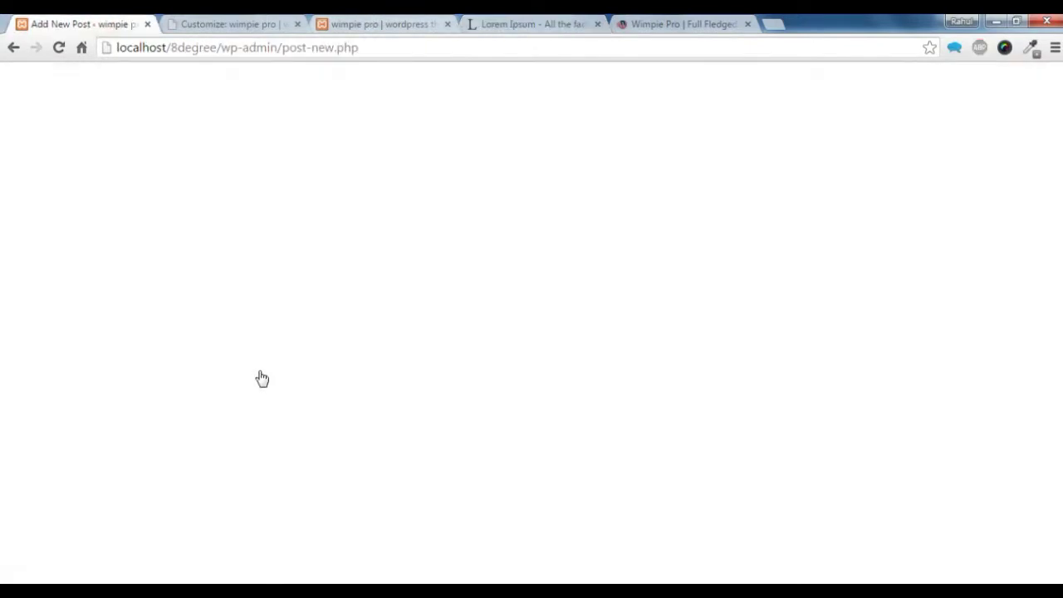
click(268, 372)
right_click(267, 372)
click(316, 221)
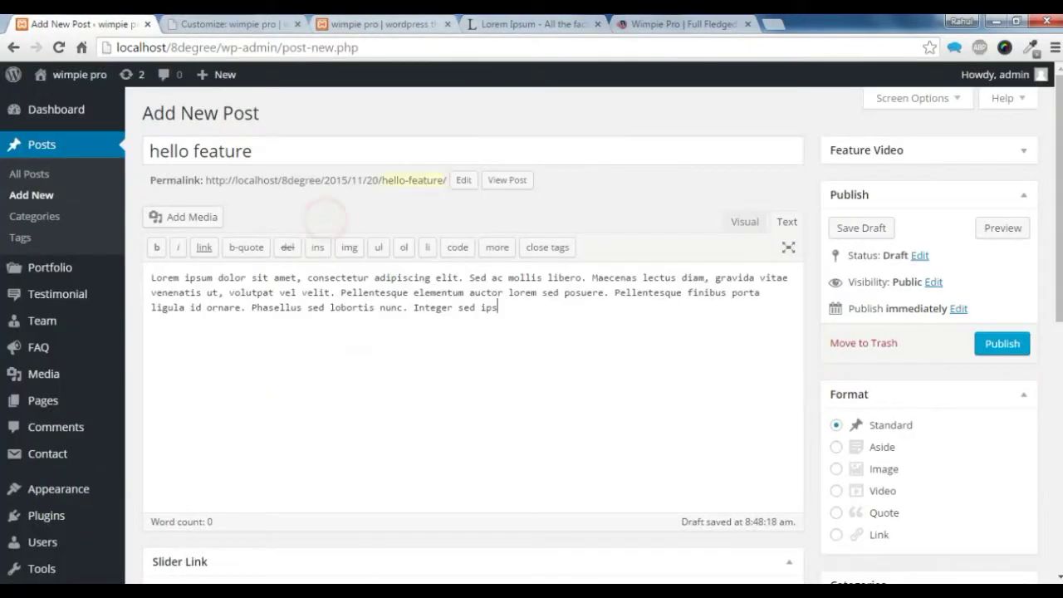
scroll(745, 430, down, 2)
scroll(746, 430, down, 1)
Put the hello feature post in the Feature category and set the laptop photo as its featured image.
click(846, 434)
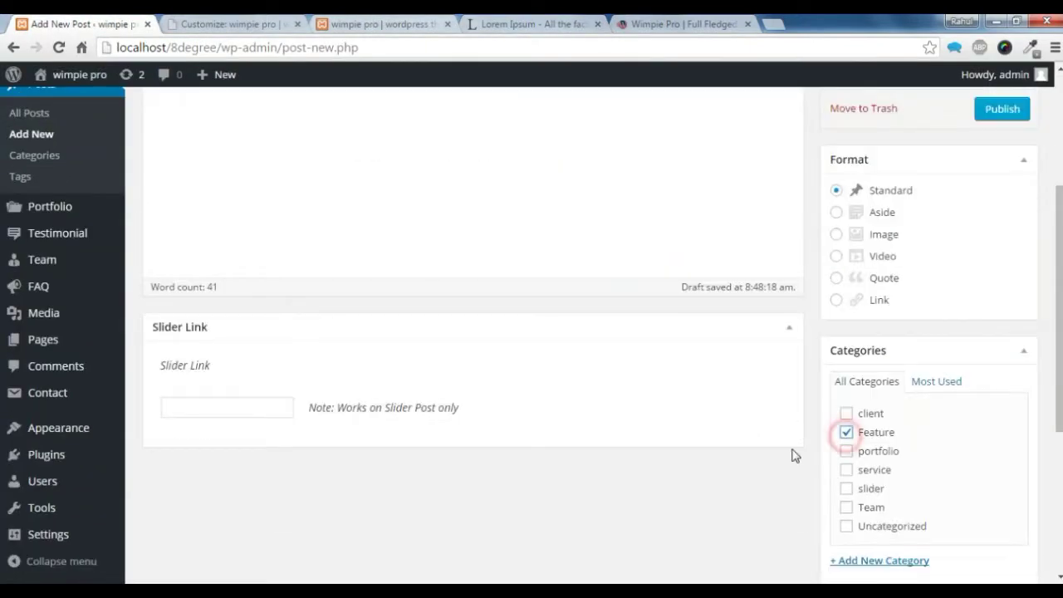
scroll(795, 455, down, 2)
scroll(796, 466, down, 2)
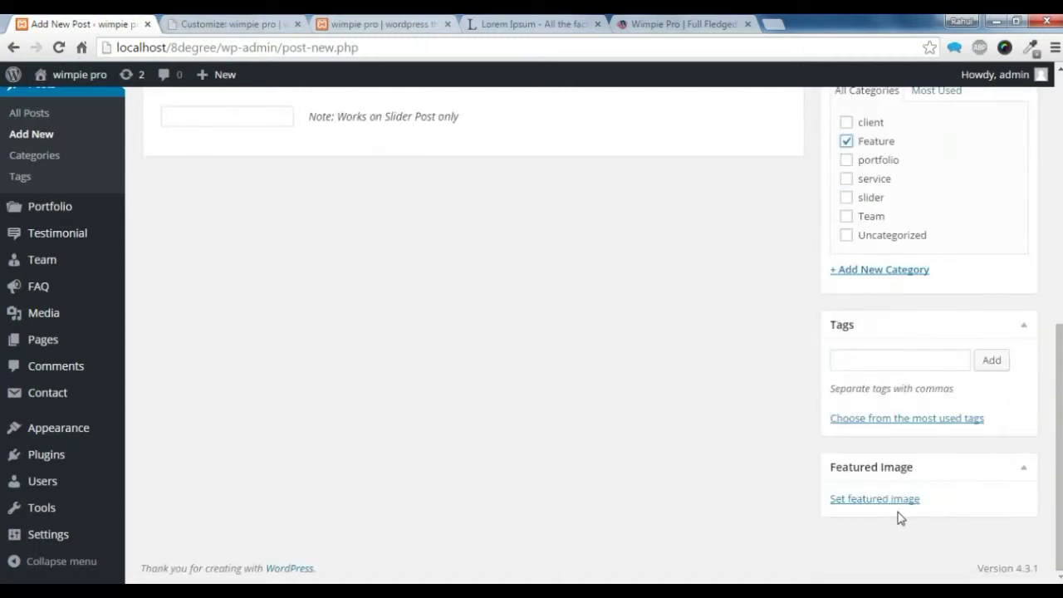
click(893, 504)
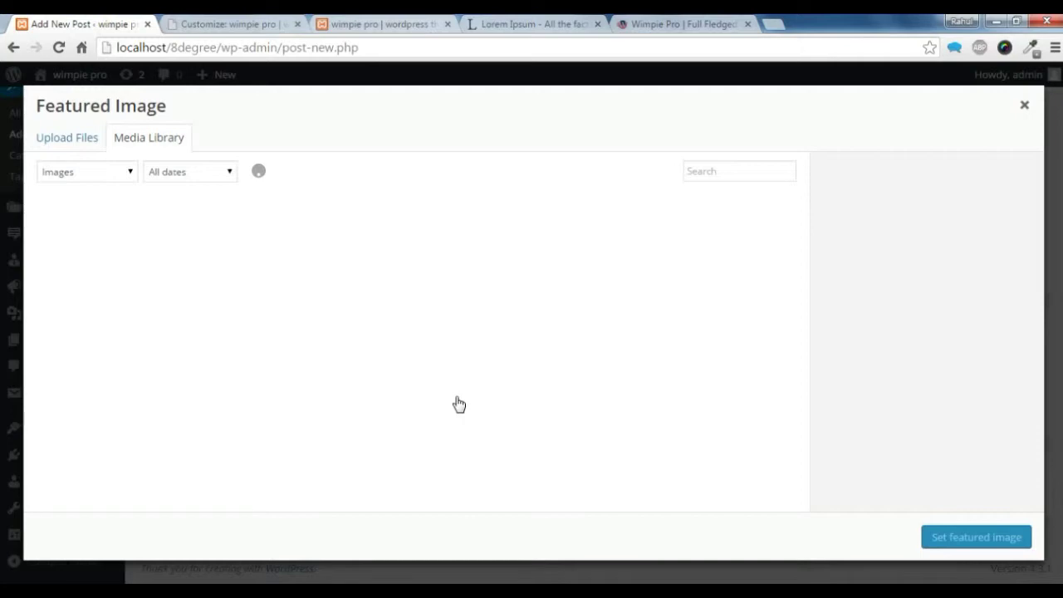
scroll(433, 384, down, 1)
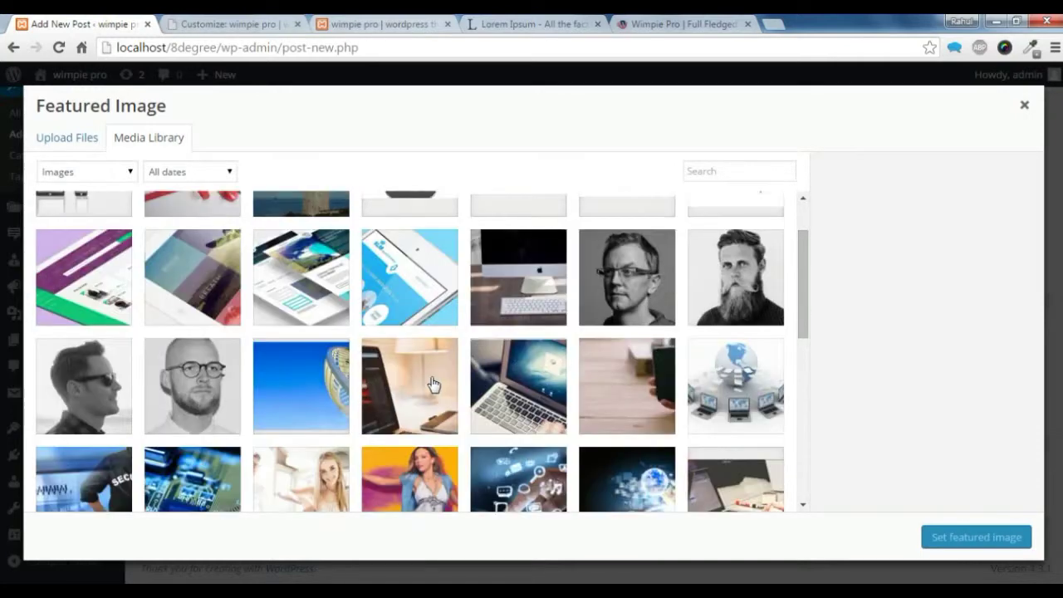
scroll(433, 385, down, 1)
click(515, 328)
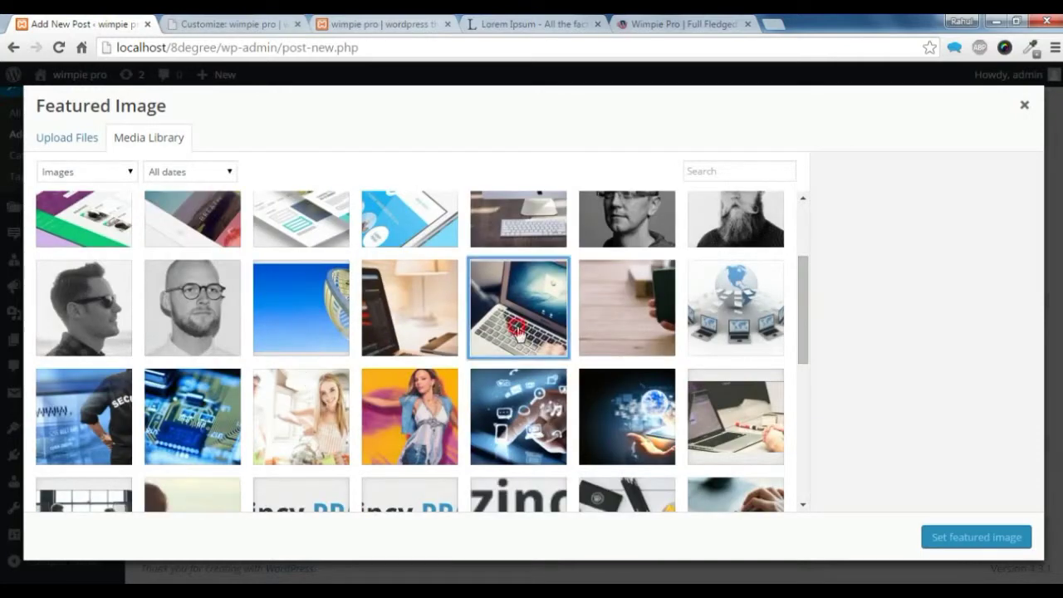
click(972, 545)
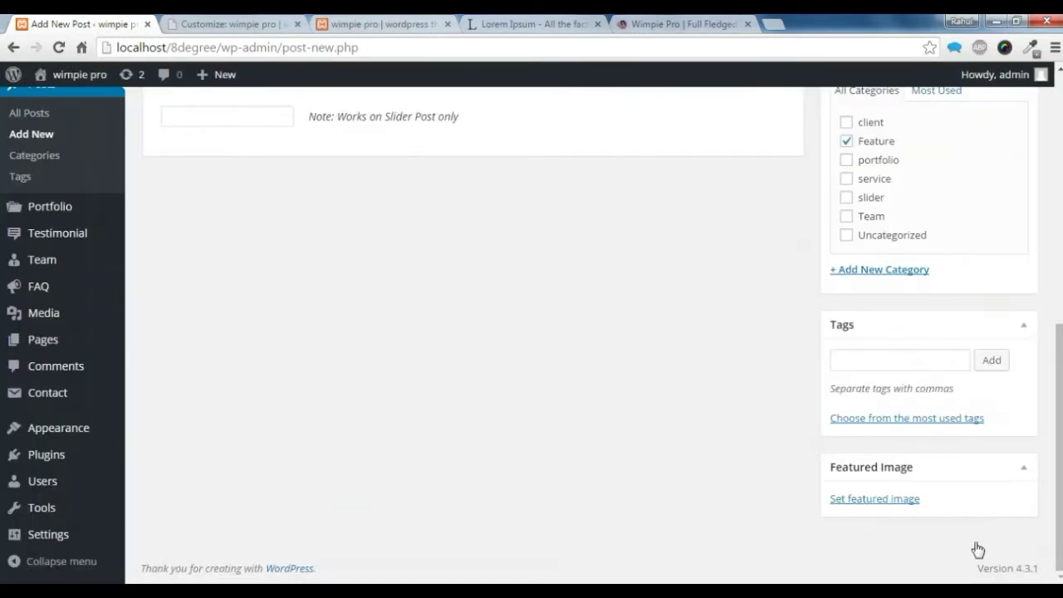
Publish the hello feature post and return to the theme customizer.
scroll(836, 327, up, 5)
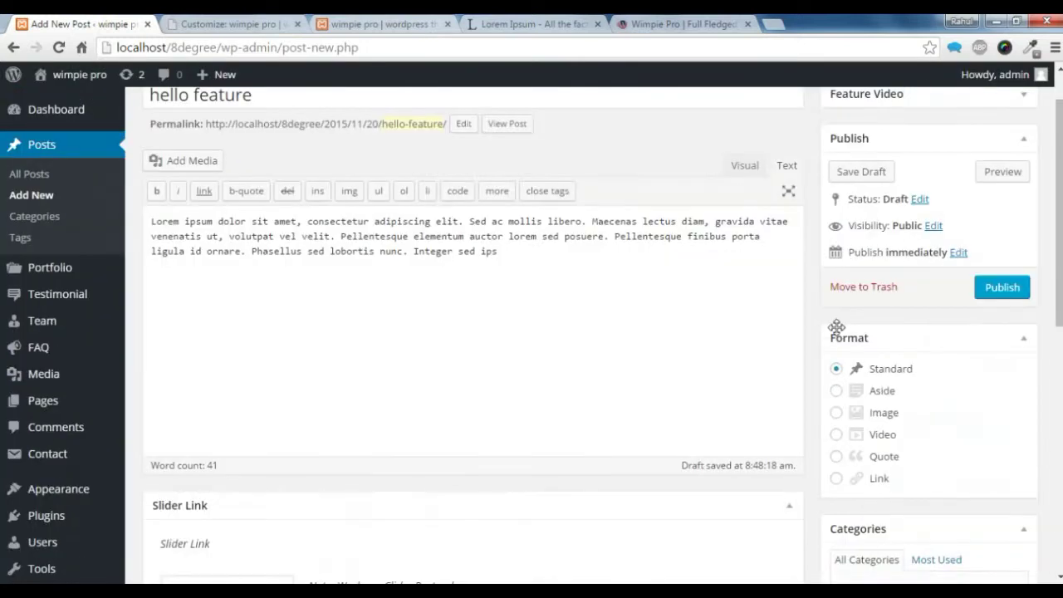
click(989, 288)
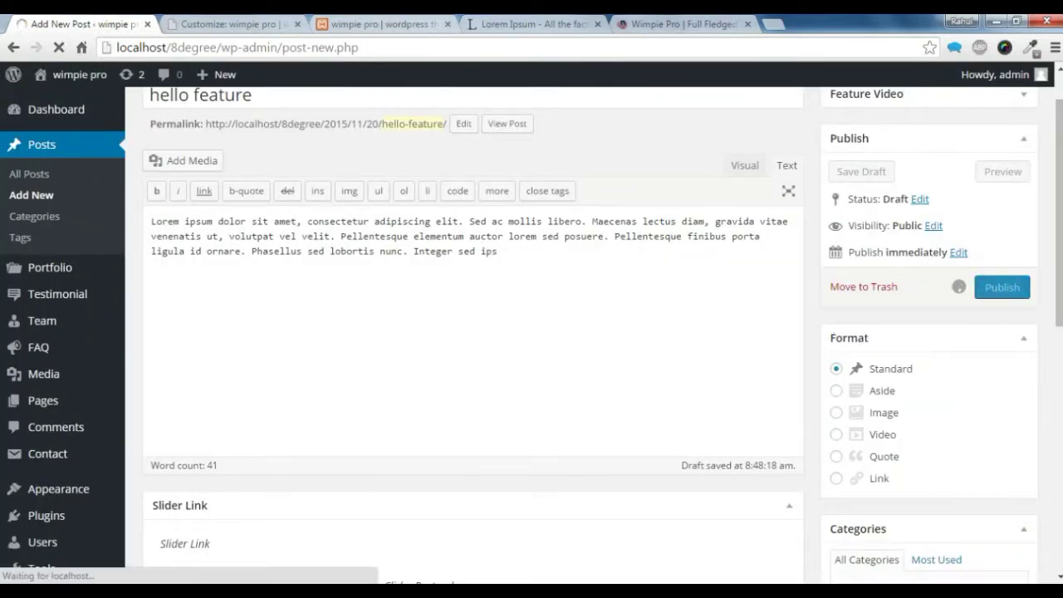
click(199, 23)
scroll(24, 143, up, 4)
Enable the Feature Section with title Features, description 'asd', and posts from the Feature category.
click(24, 141)
click(54, 286)
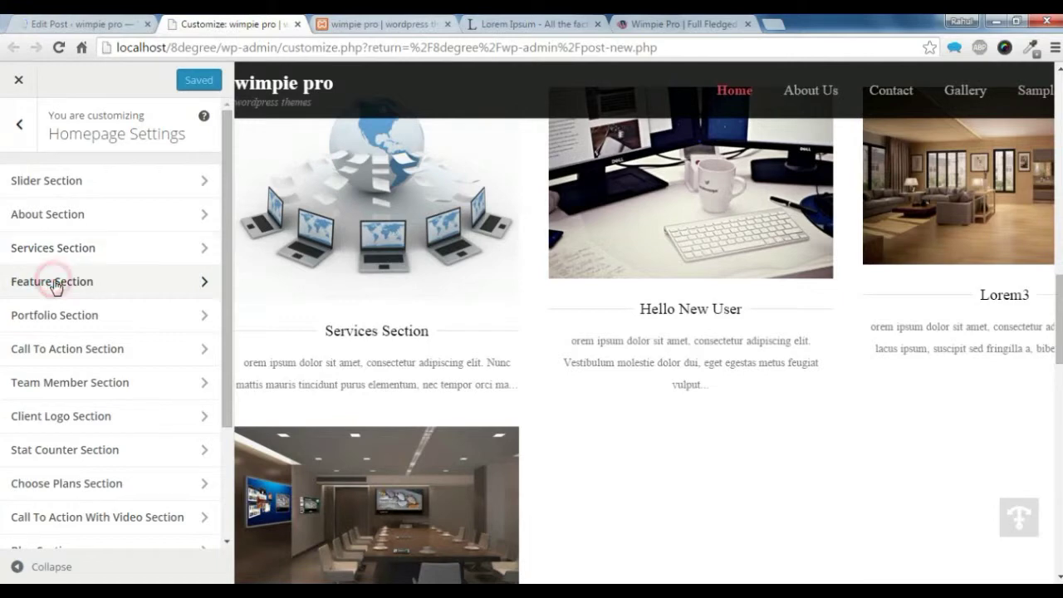
click(30, 202)
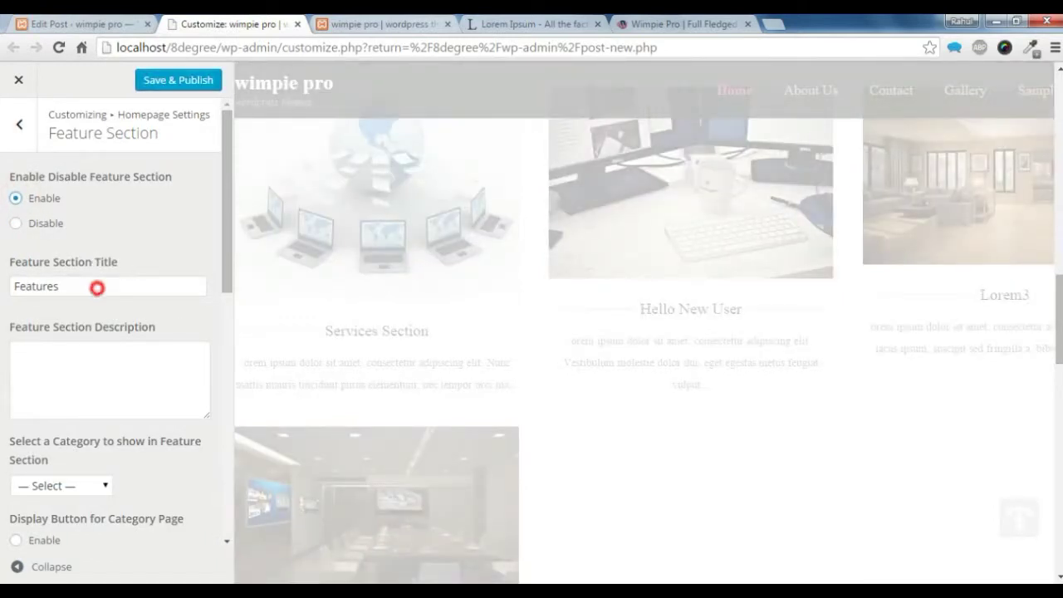
click(98, 288)
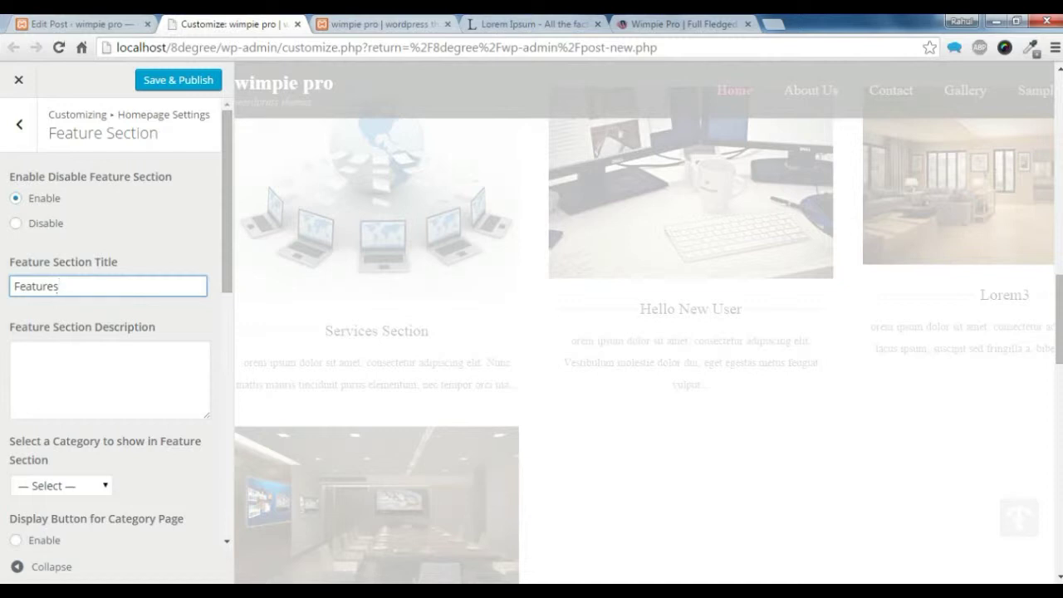
click(105, 367)
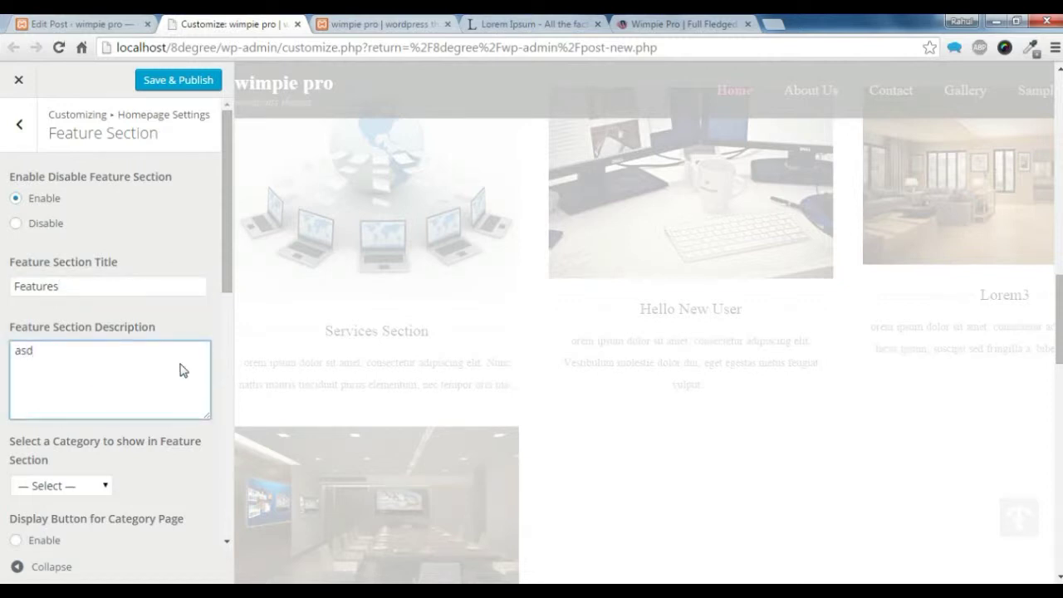
scroll(177, 387, down, 3)
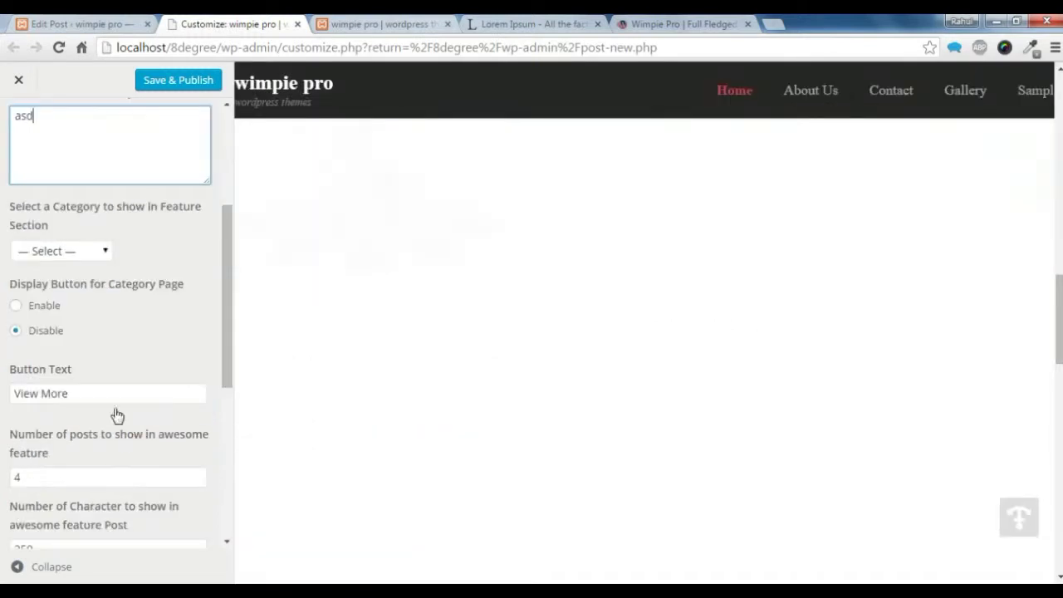
click(83, 251)
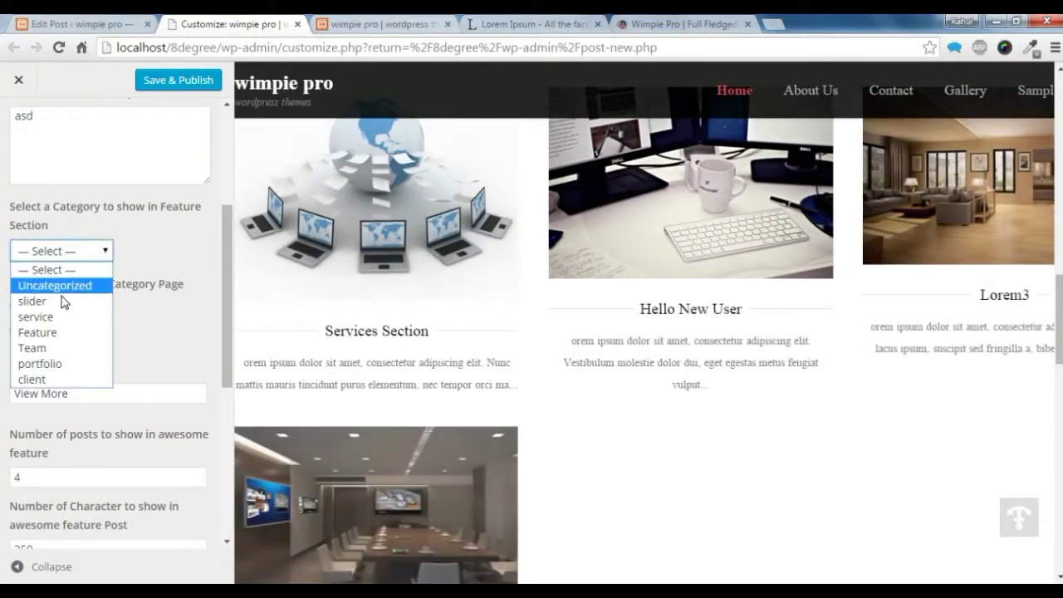
click(63, 333)
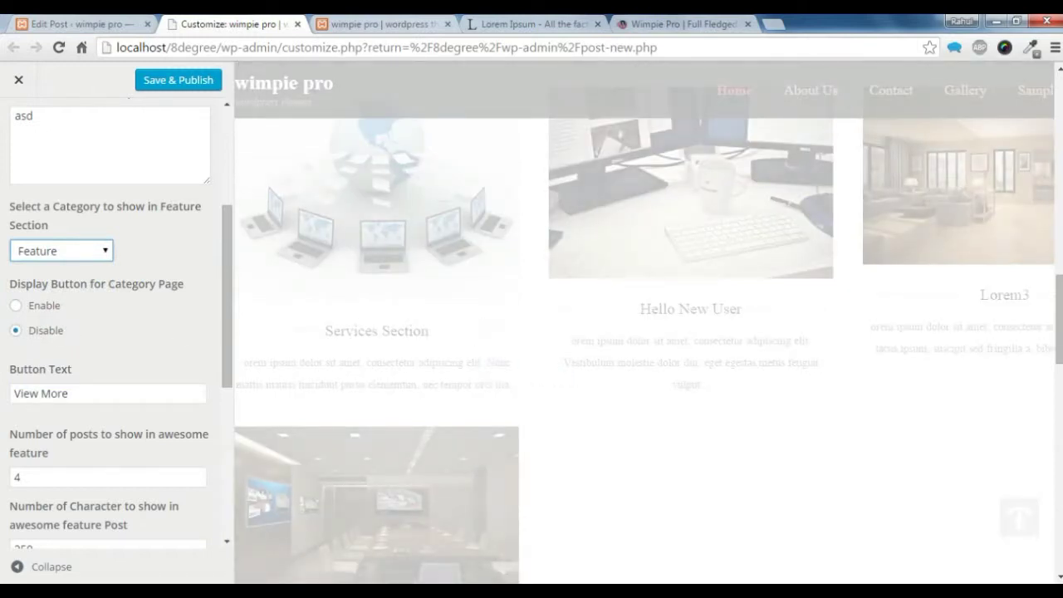
Enable the Feature Section's category-page button and change its label from View More to View All.
scroll(557, 373, down, 4)
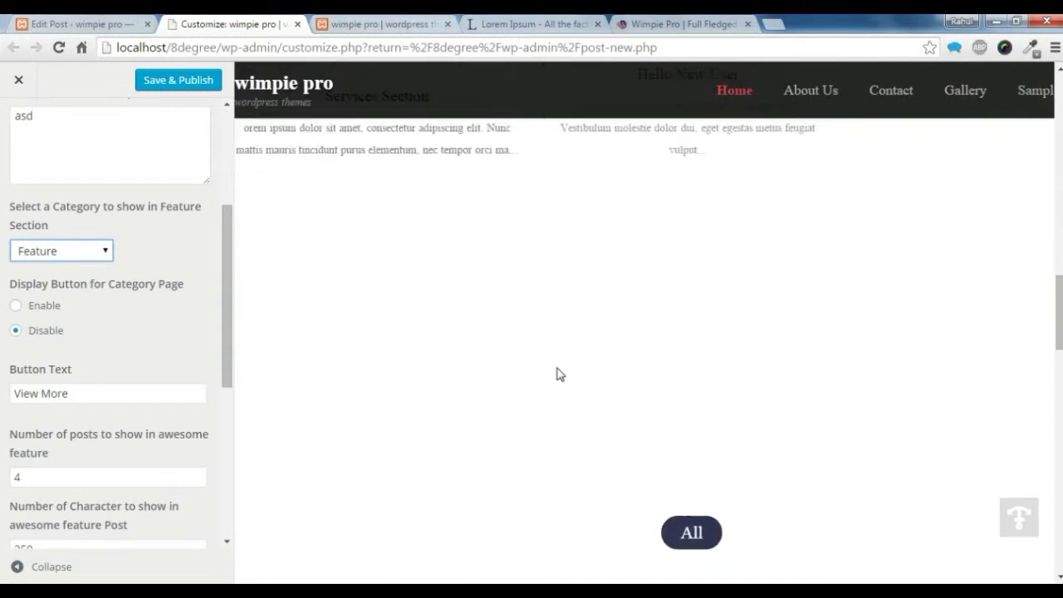
scroll(558, 373, down, 2)
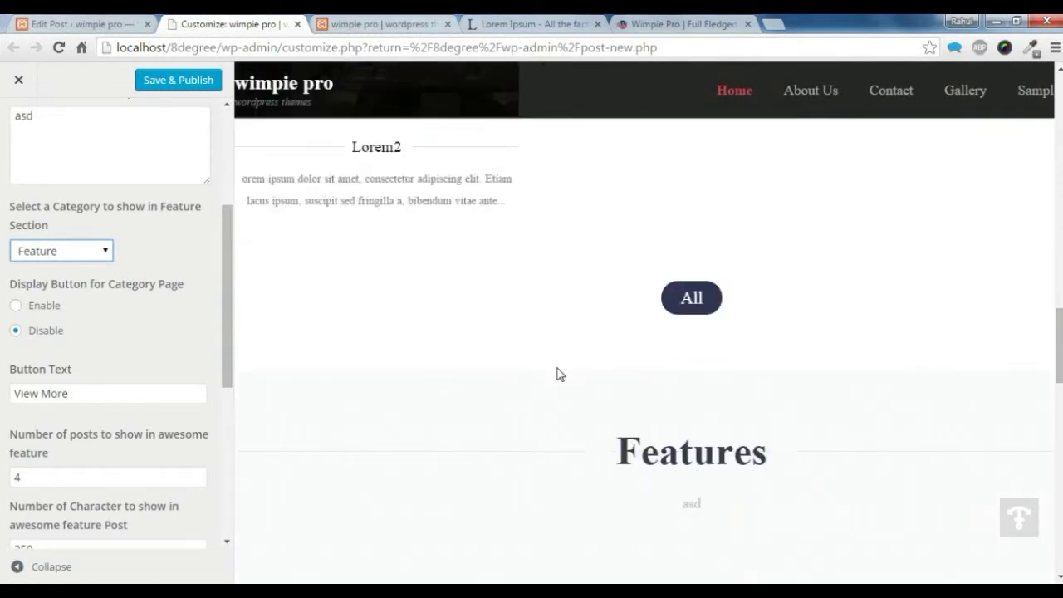
scroll(558, 373, down, 4)
scroll(496, 369, down, 2)
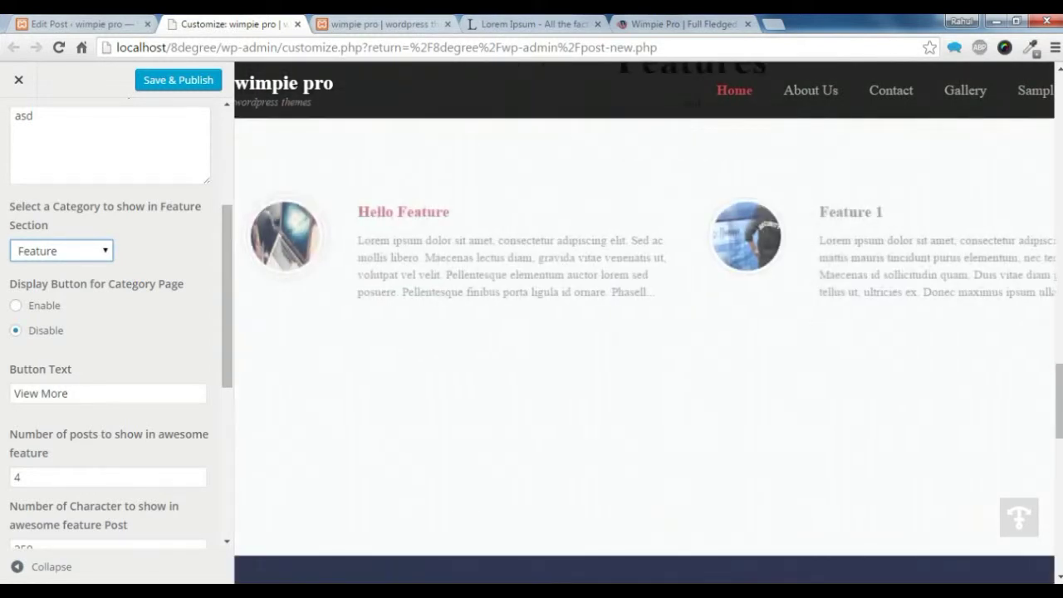
scroll(486, 366, up, 1)
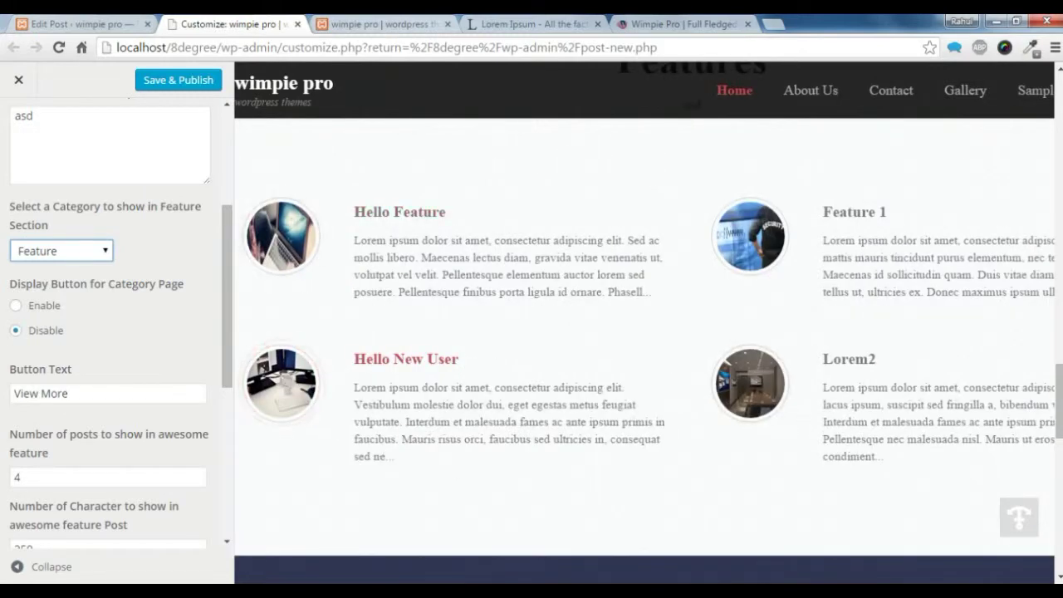
click(386, 233)
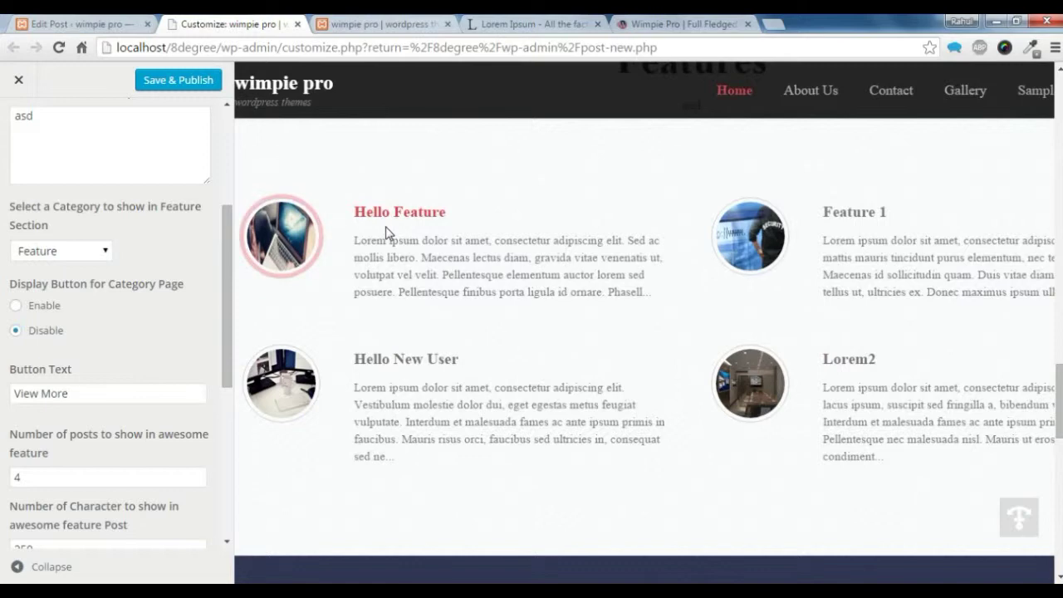
click(16, 306)
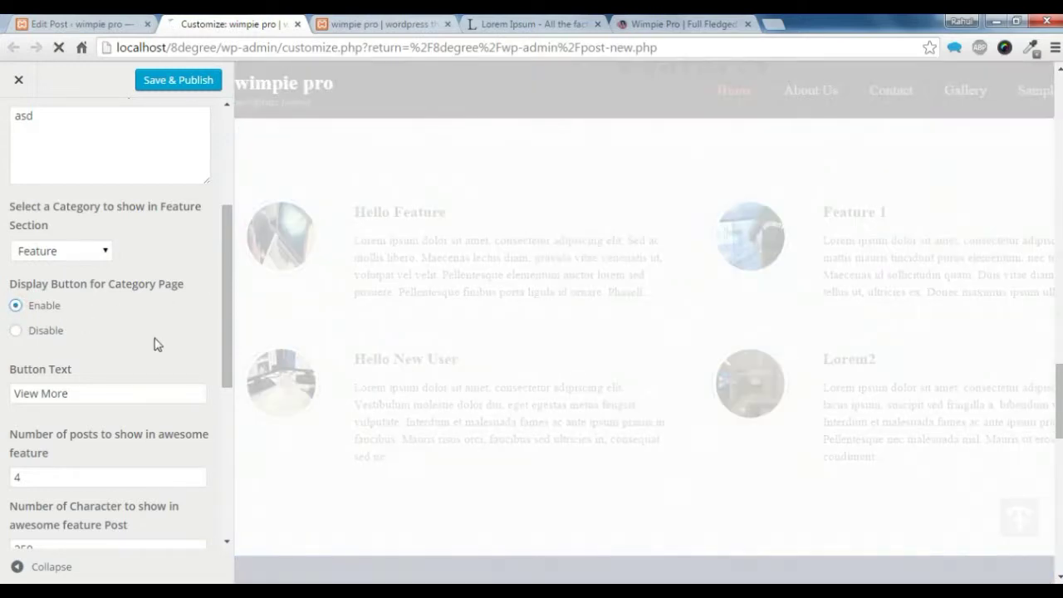
click(66, 394)
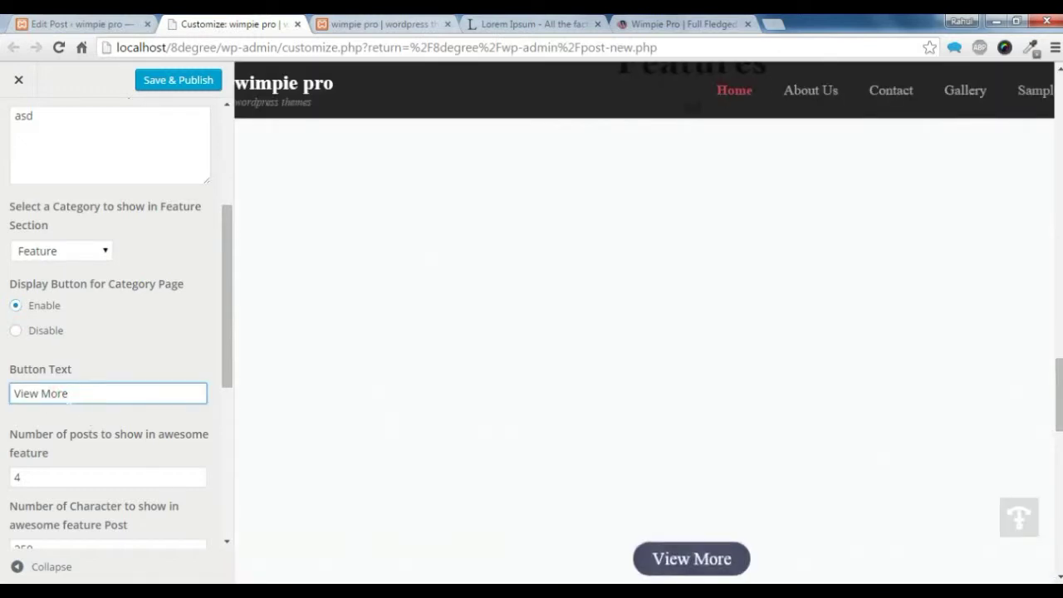
double_click(44, 393)
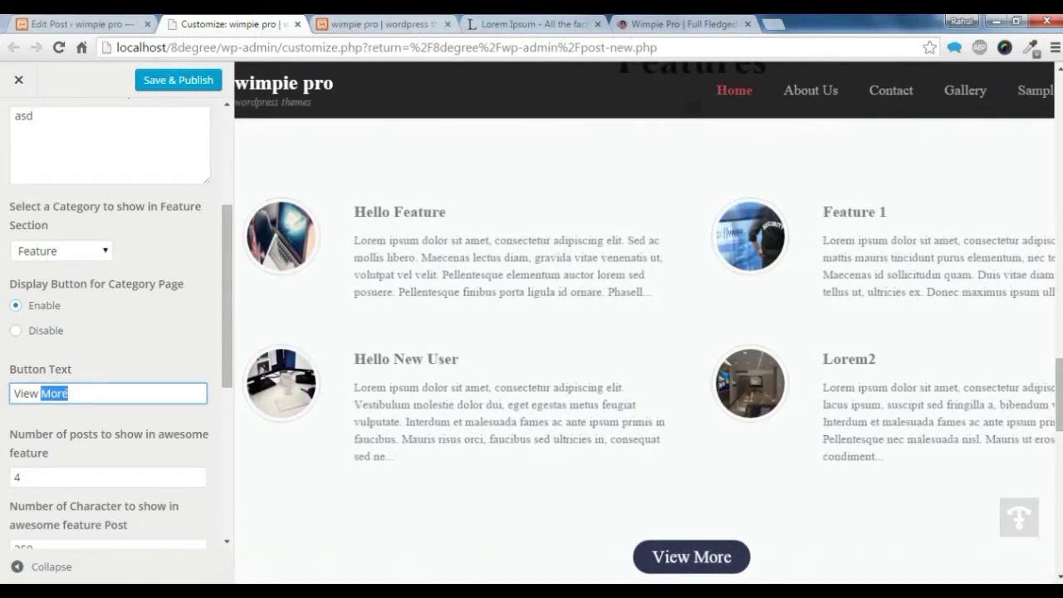
text(All)
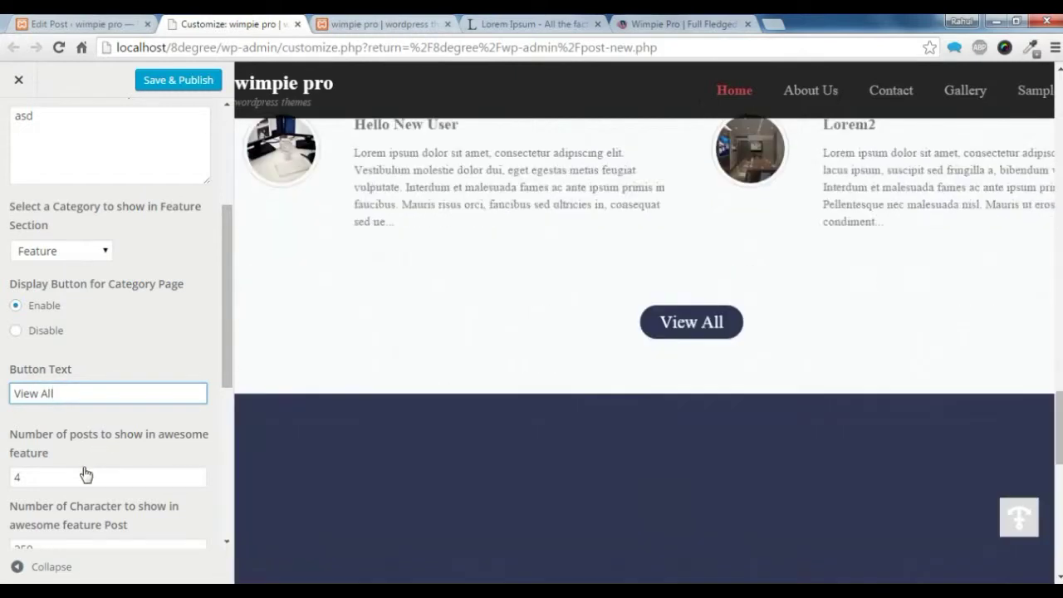
click(83, 477)
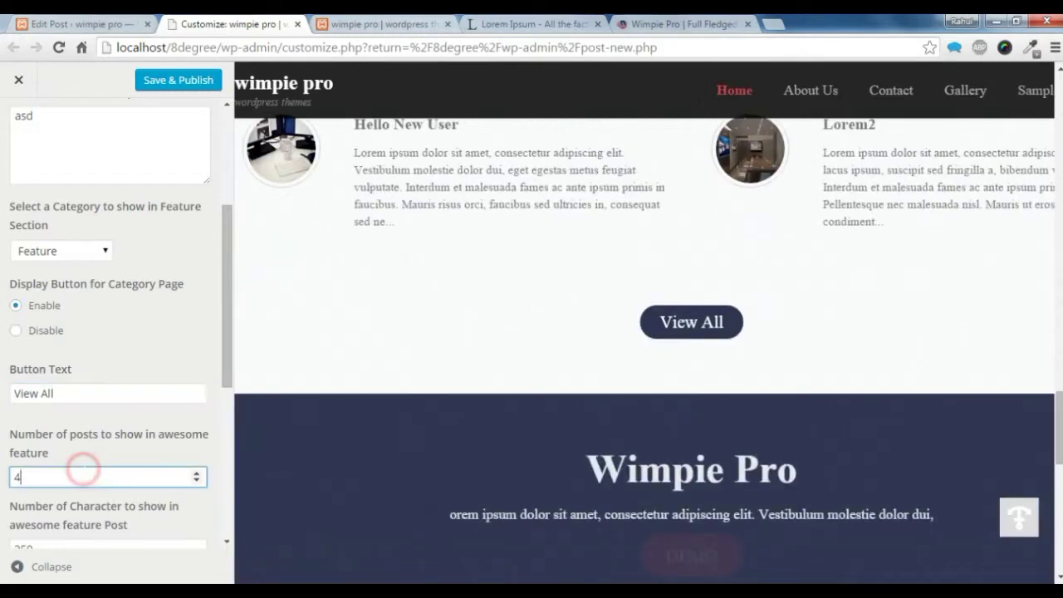
scroll(167, 361, down, 2)
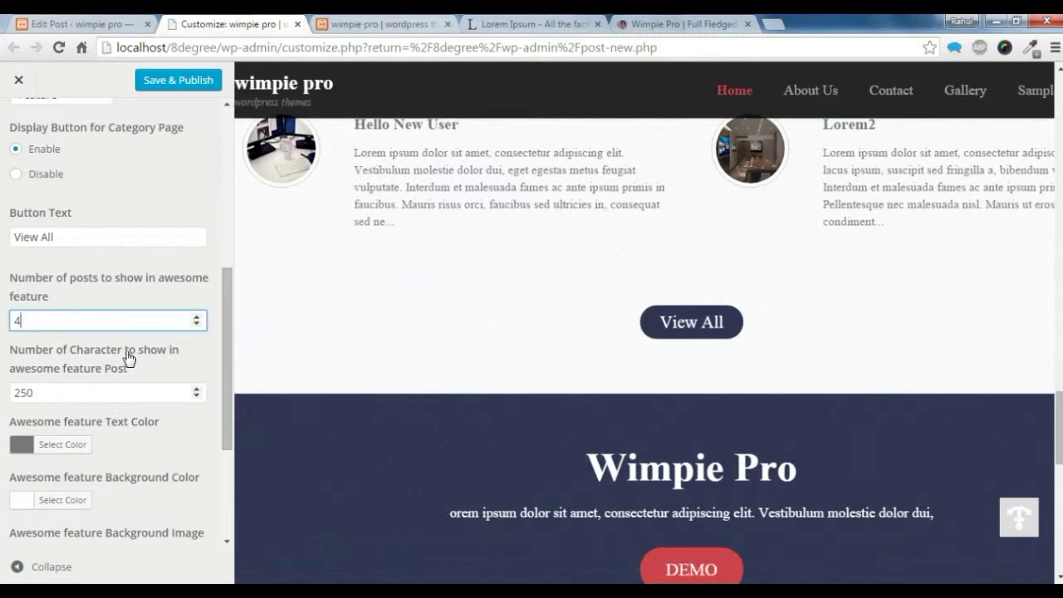
click(65, 393)
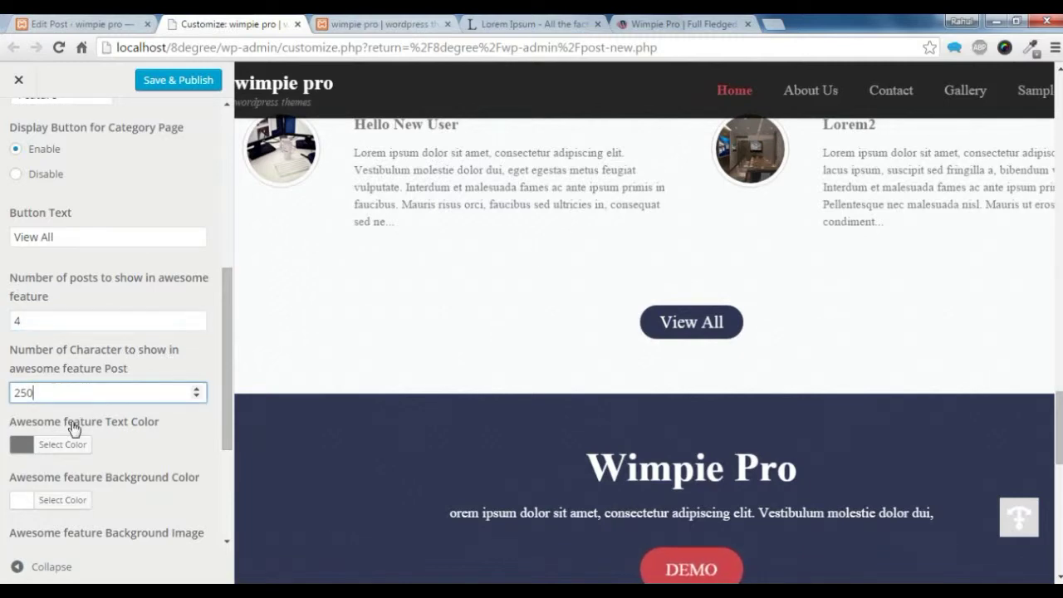
scroll(133, 428, down, 3)
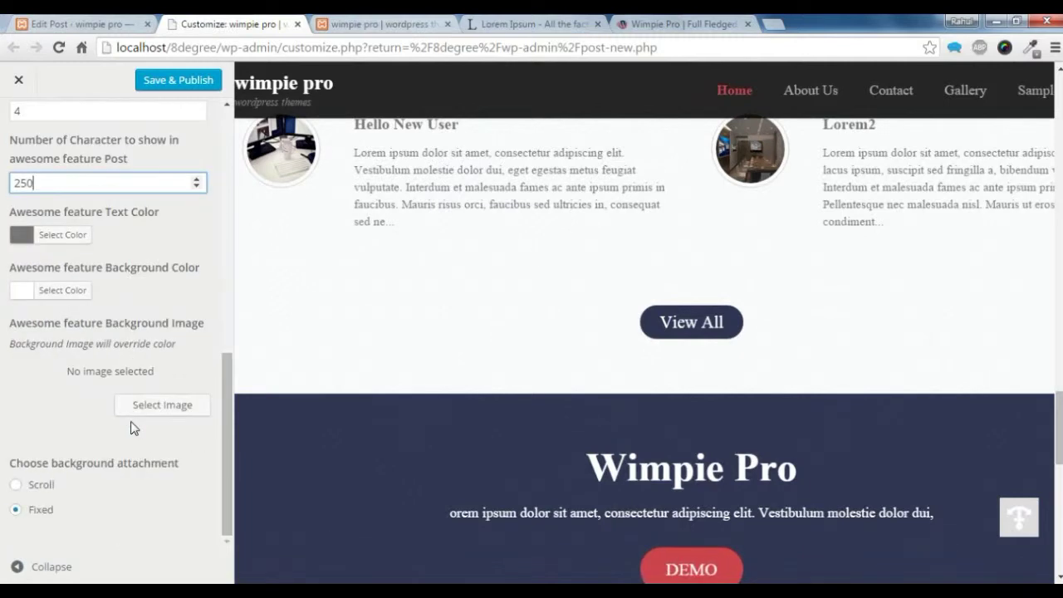
click(137, 252)
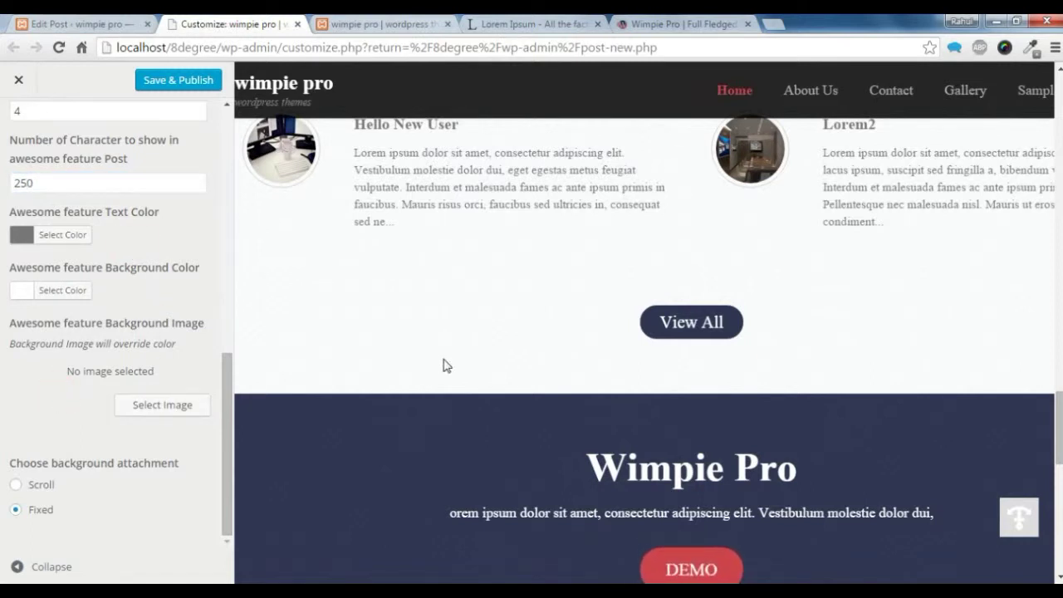
scroll(444, 361, up, 2)
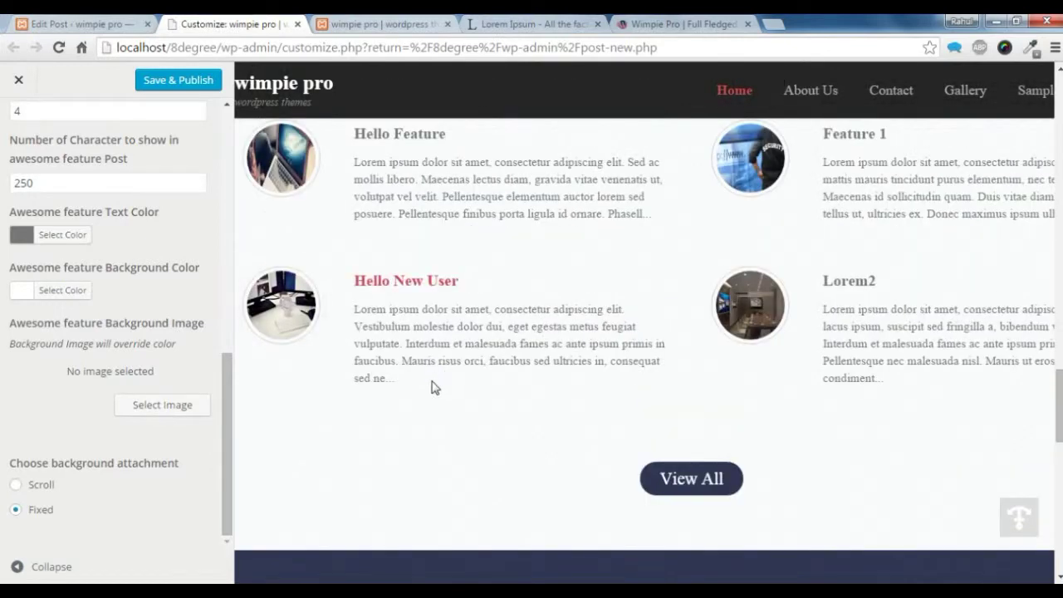